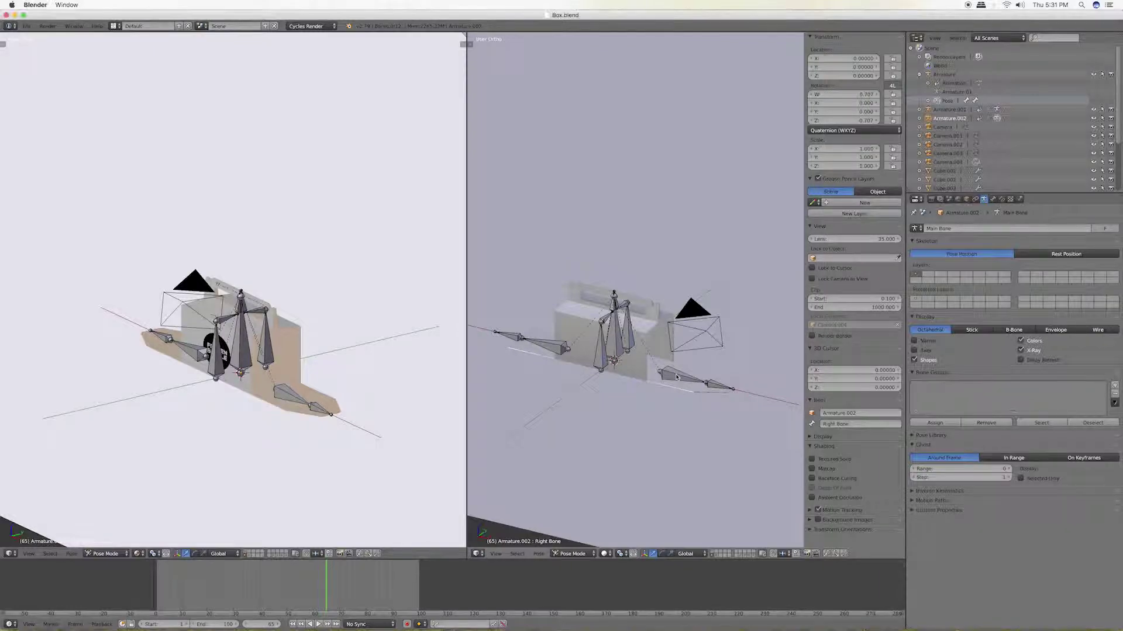
Step: Select the right flap bone and view it from the front, zoomed in
right_click(681, 378)
key("KP_1")
scroll(714, 408, "up", 2)
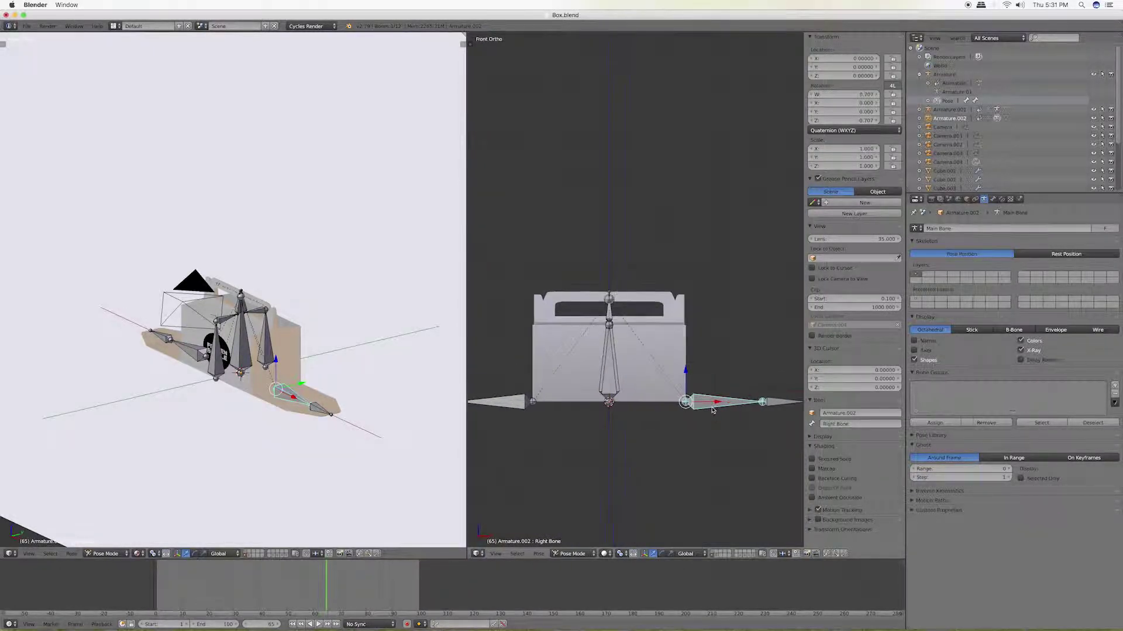
scroll(641, 368, "up", 2)
Step: Rewind to frame 2 where the box lies flat, and merge the two 3D views into one
left_click_drag(326, 592, 292, 587)
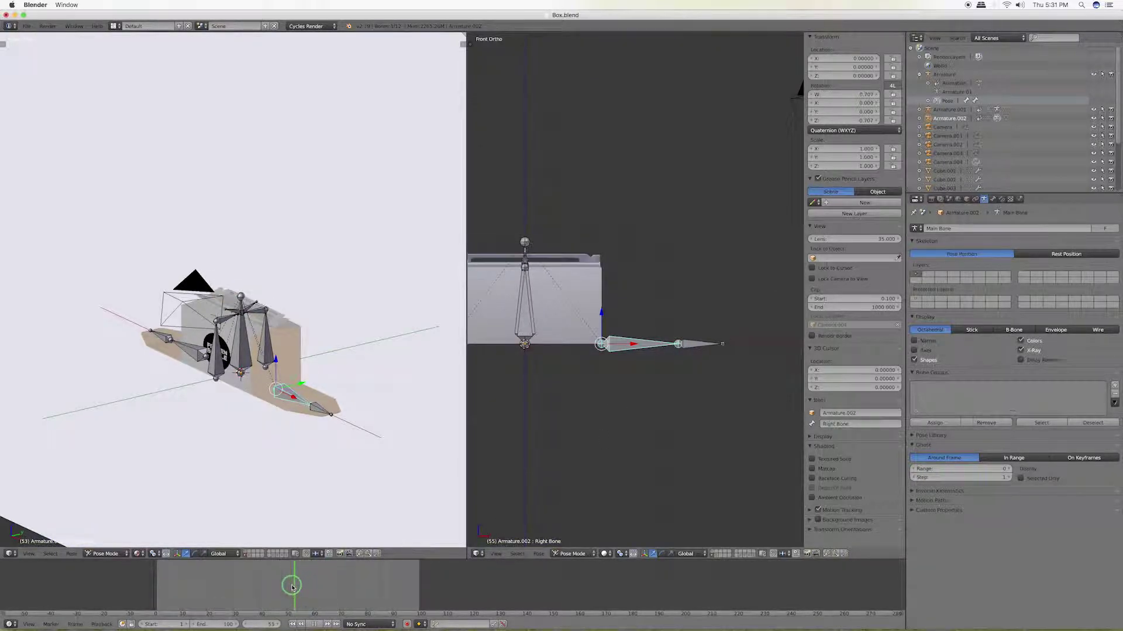
left_click_drag(292, 587, 157, 584)
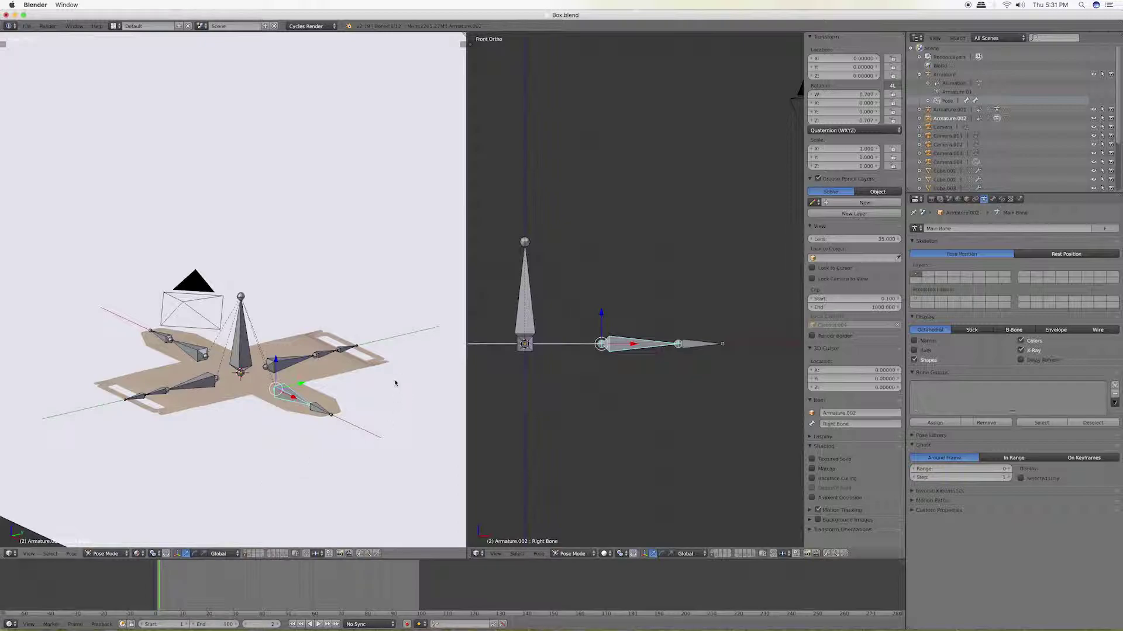
left_click_drag(464, 30, 516, 60)
scroll(572, 240, "down", 1)
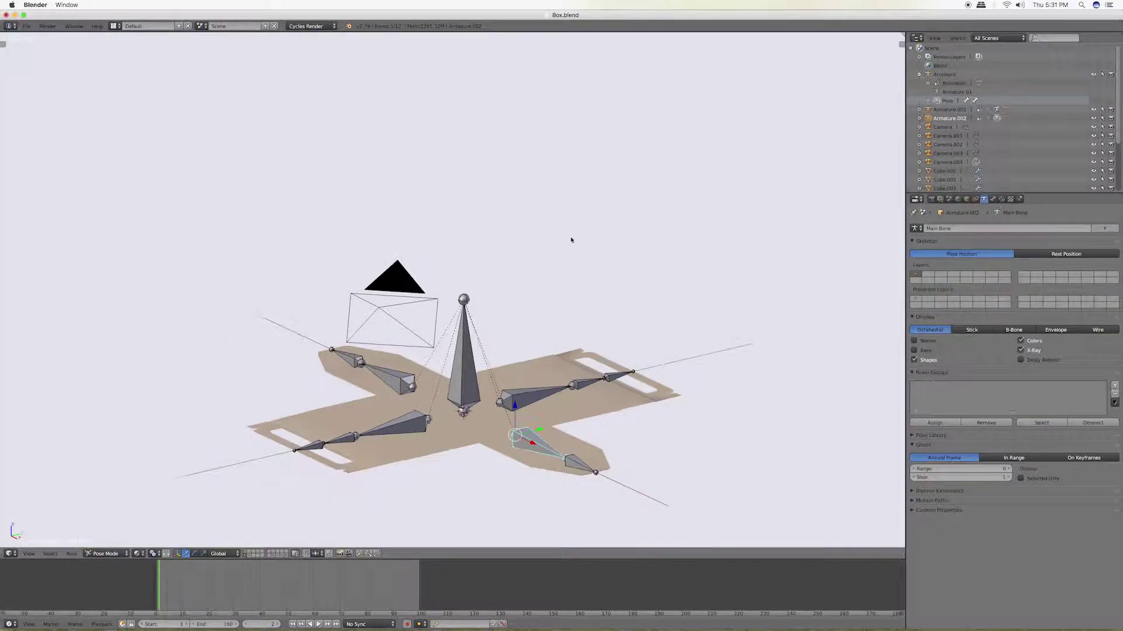
Step: Centre the flat net, play the box-folding animation, and draw the scene as wireframe
scroll(567, 257, "down", 1)
middle_click_drag(558, 288, 566, 232, "shift")
key("i")
left_click(569, 231)
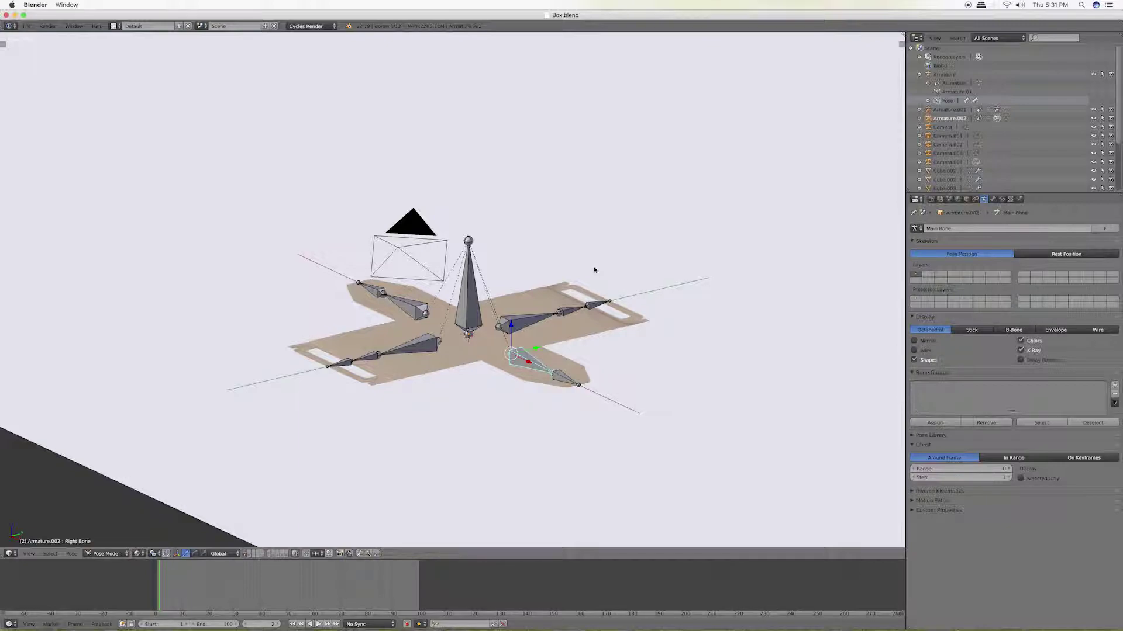
key("alt+a")
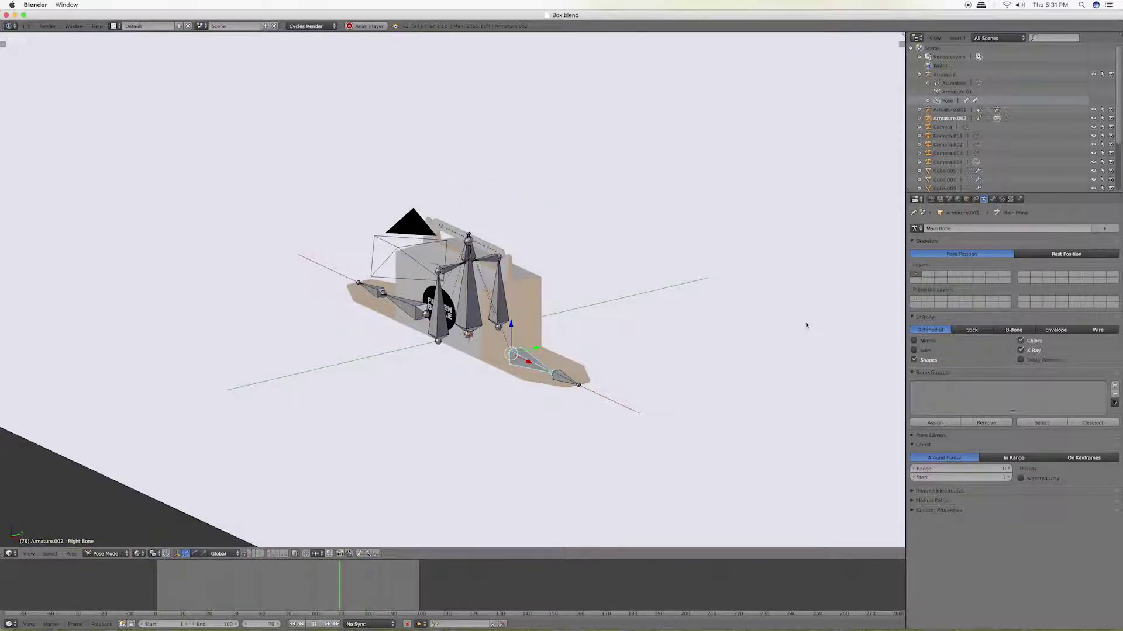
key("z")
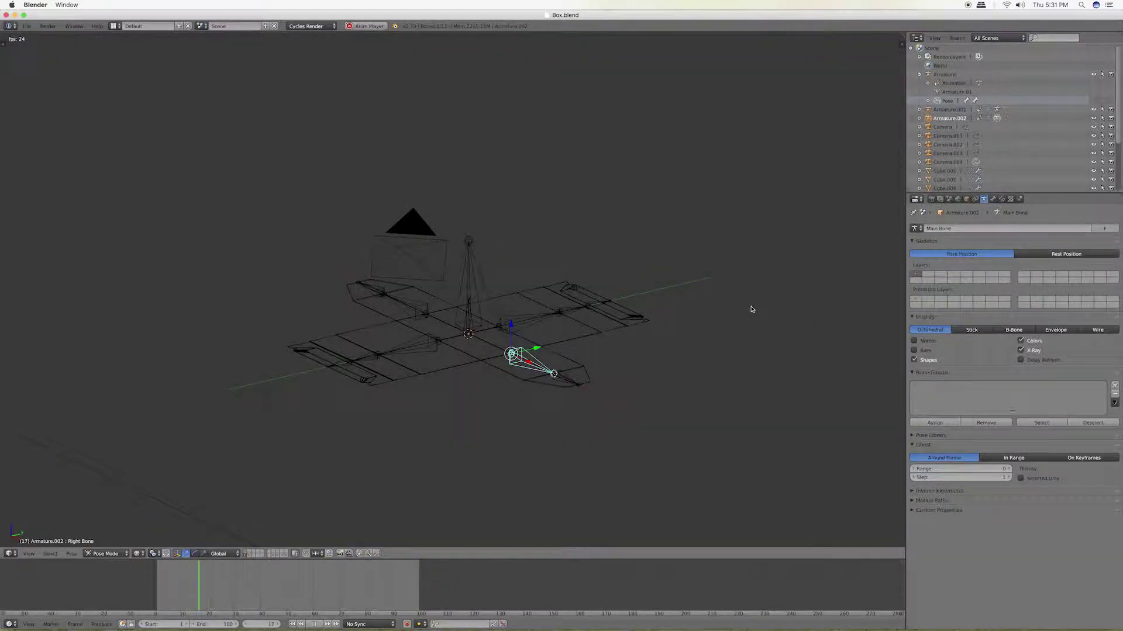
Step: Stop playback at frame 99 with the box folded, clear the selection, and switch to rendered shading
key("a")
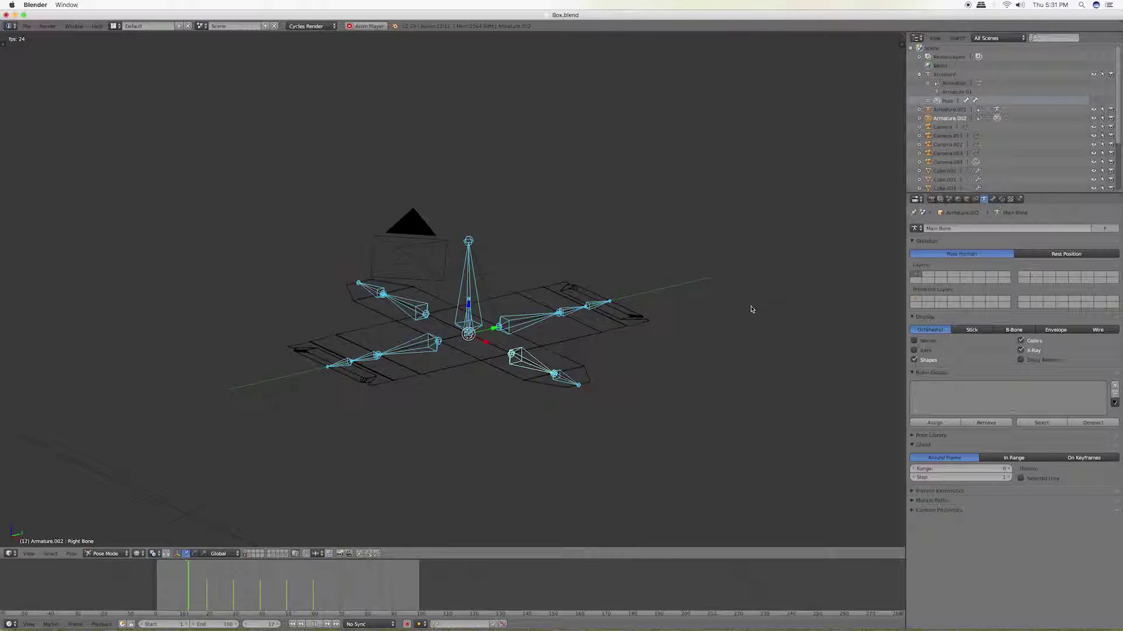
right_click(542, 299)
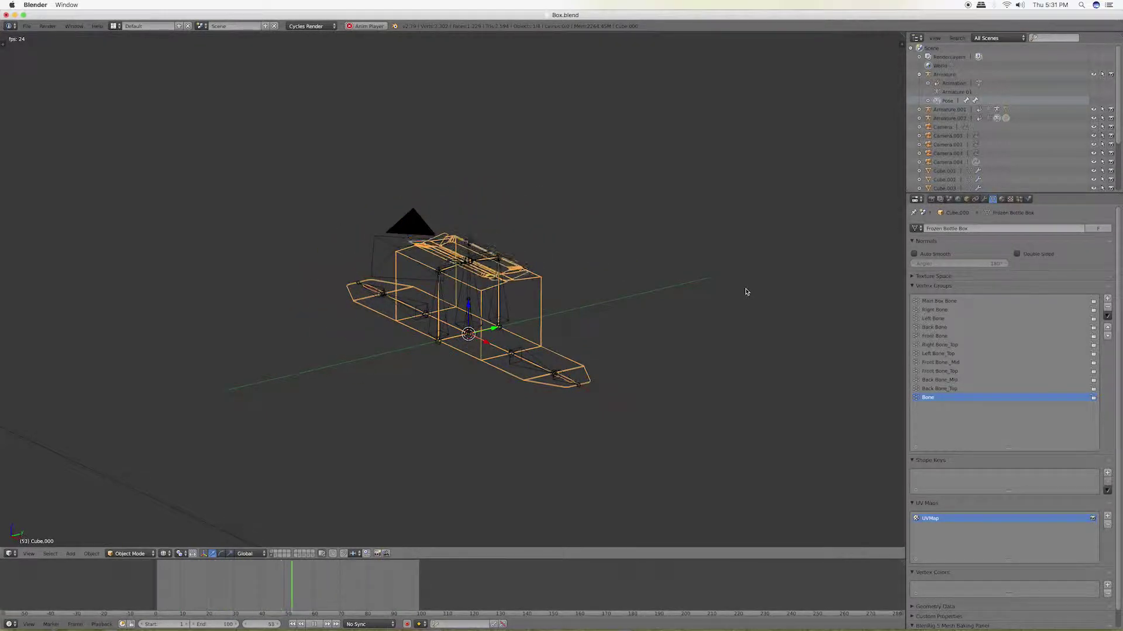
key("alt+a")
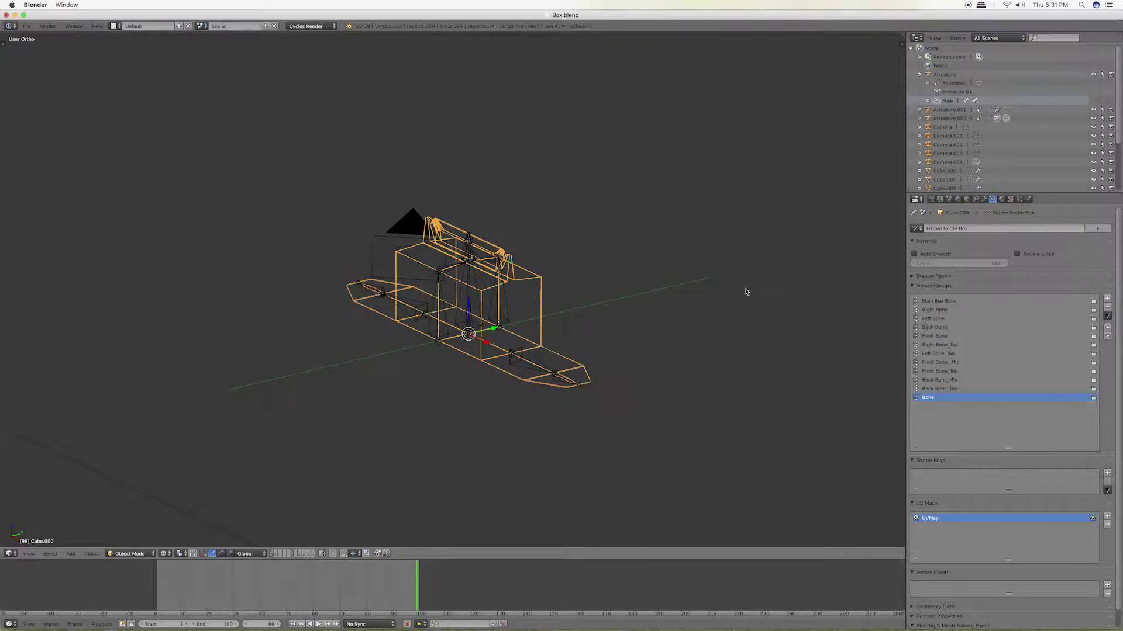
key("a")
key("space")
key("Escape")
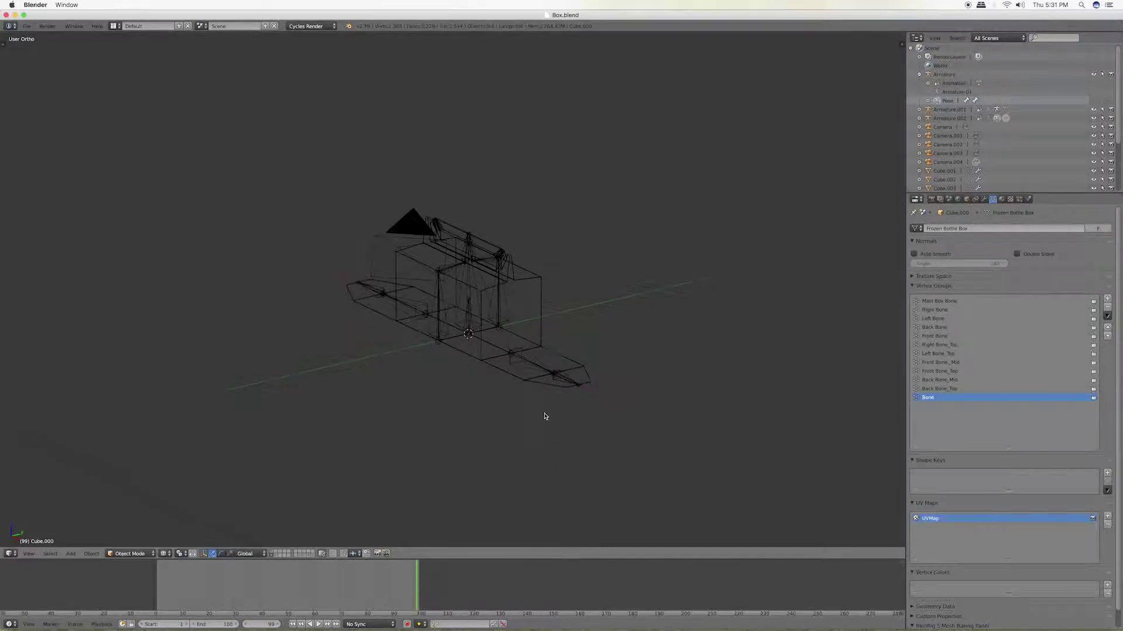
key("shift+z")
mouse_move(623, 443)
middle_mouse_down()
mouse_move(659, 446)
mouse_move(599, 349)
middle_mouse_up()
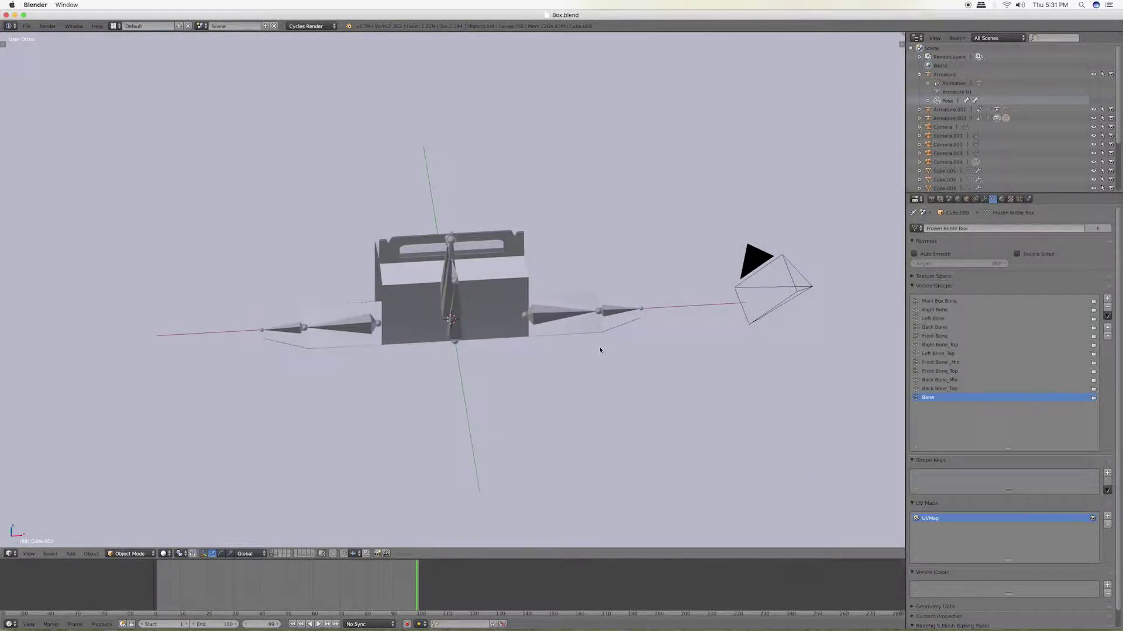
Step: Select the right flap bone in solid Front Ortho view and move to frame 60
right_click(559, 316)
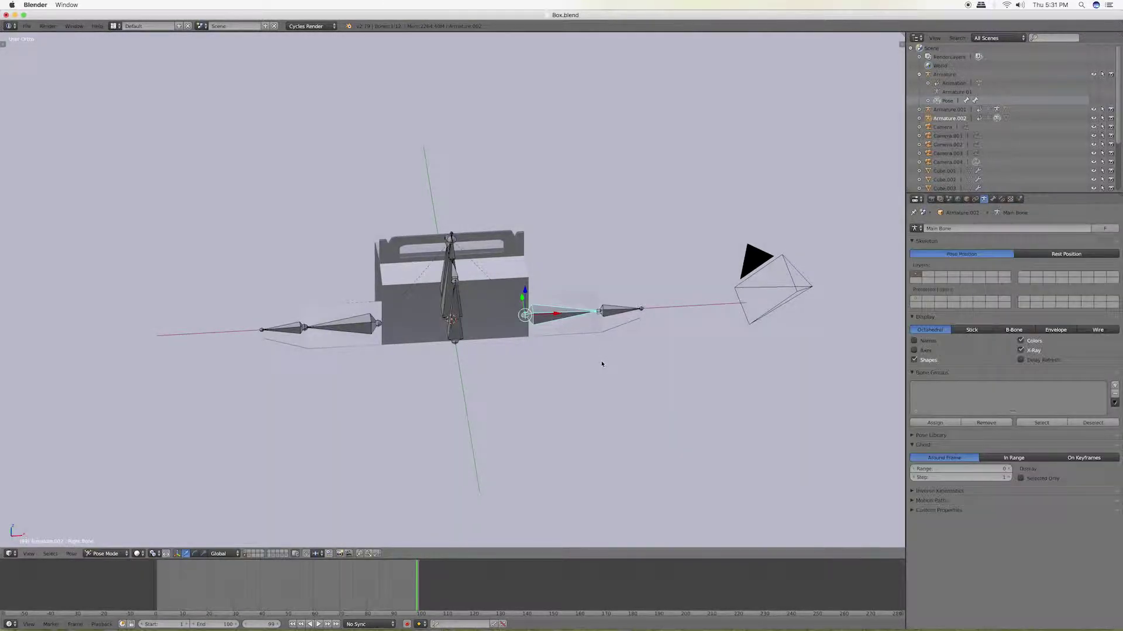
key("shift+z")
key("KP_3")
key("KP_1")
scroll(614, 362, "up", 3)
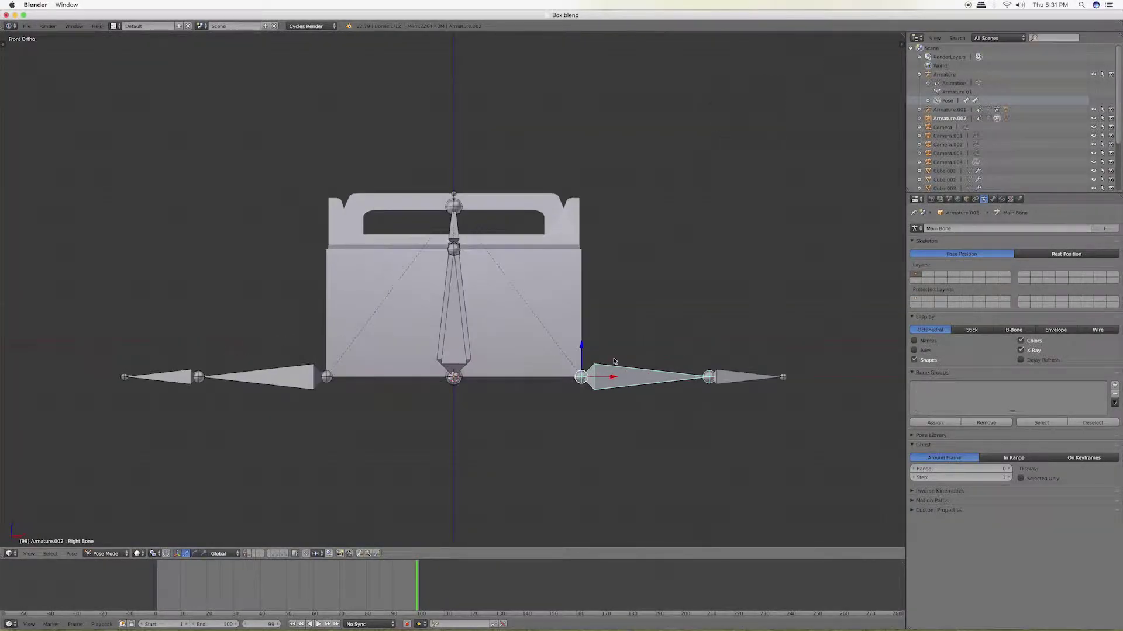
mouse_move(302, 597)
left_mouse_down()
mouse_move(333, 594)
mouse_move(314, 593)
left_mouse_up()
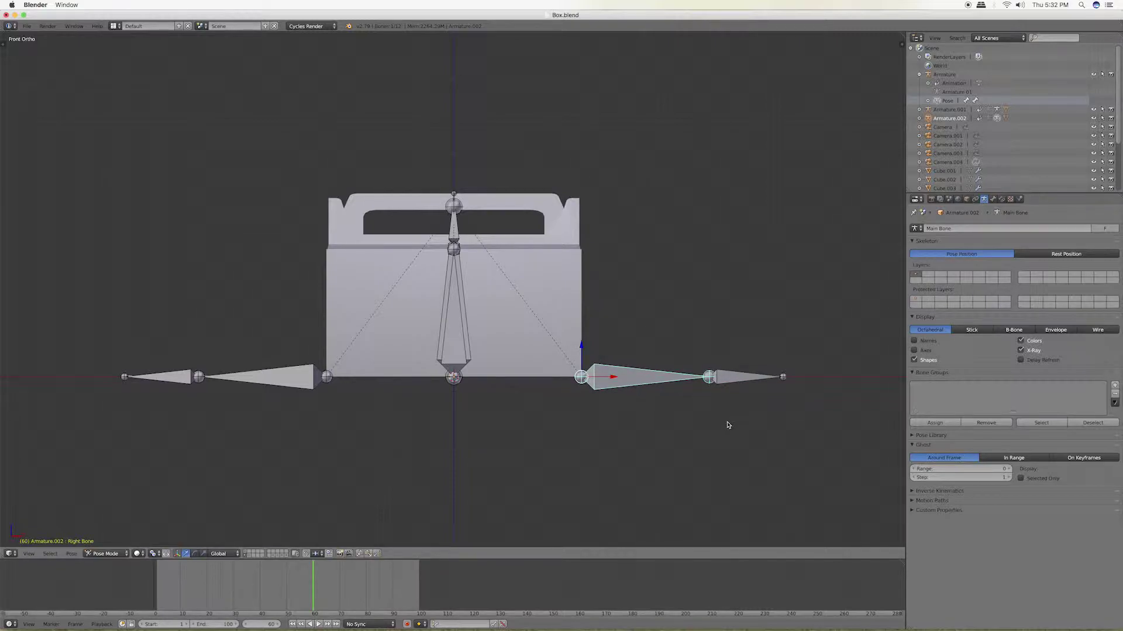
Step: Key the rotation of the right and left flap bones flat at frame 60
key("i")
left_click(712, 430)
right_click(248, 375)
key("i")
left_click(266, 377)
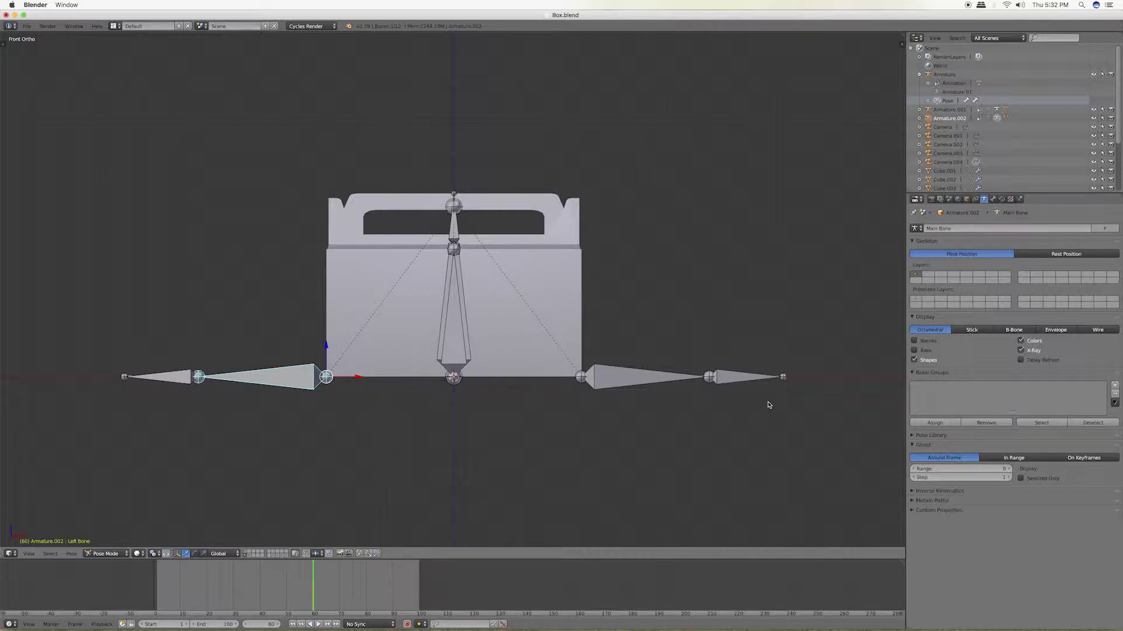
Step: Rotate the right flap bone upright at frame 70
right_click(628, 373)
key("r")
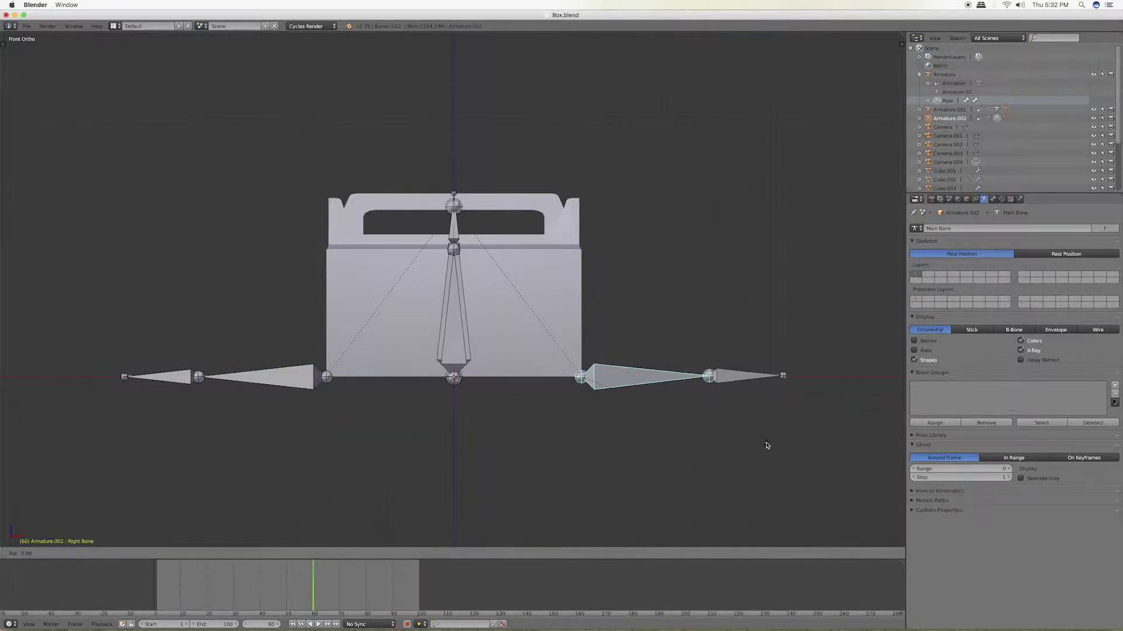
right_click(757, 423)
left_click(338, 584)
key("r")
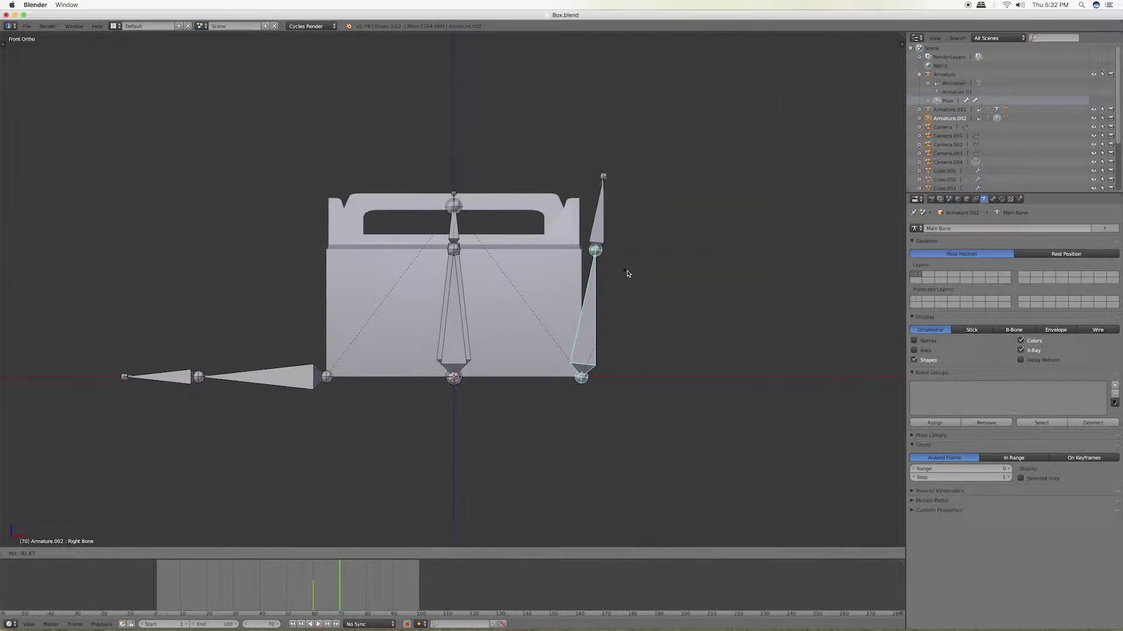
key("Escape")
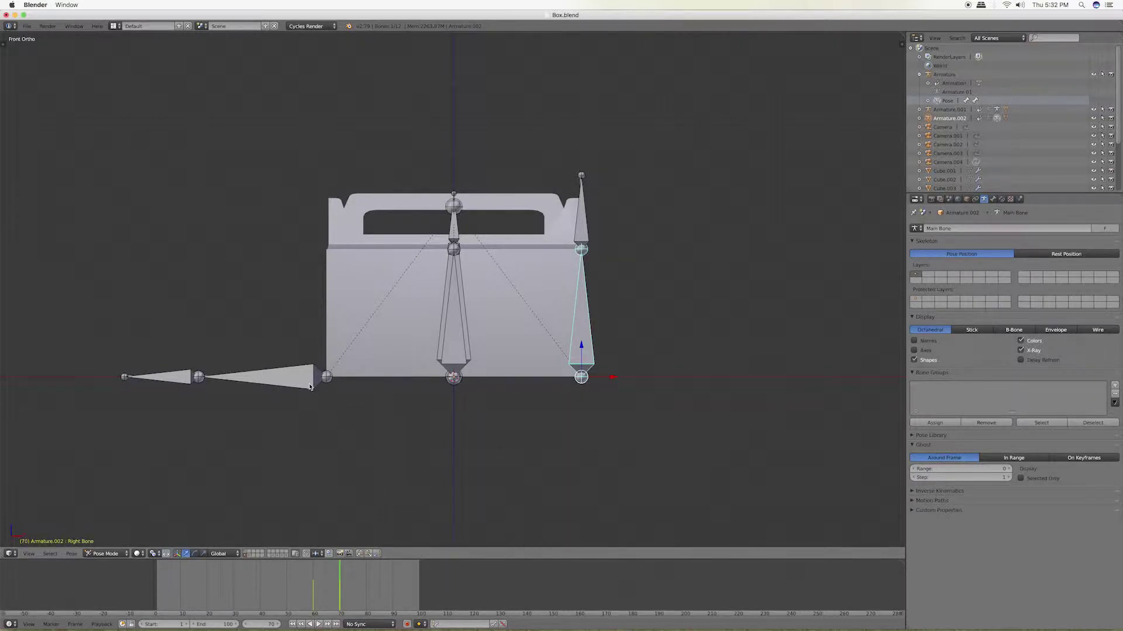
Step: Select the left flap bone and preview the fold from frame 60 to 70
right_click(291, 385)
left_click_drag(338, 582, 313, 582)
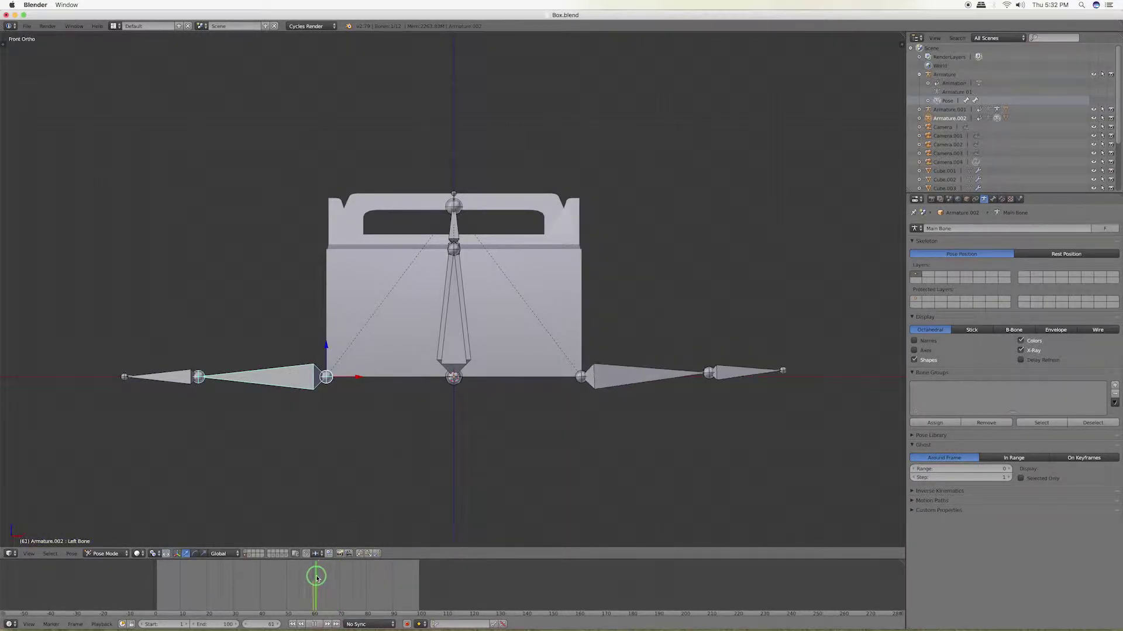
key("alt+a")
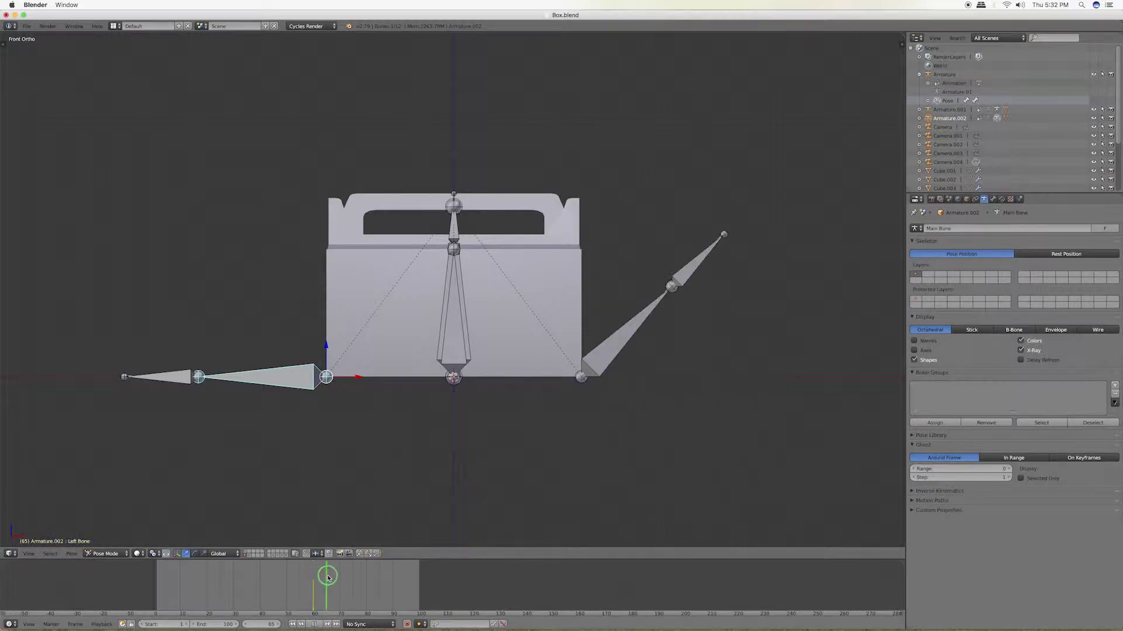
key("alt+a")
Step: Rotate the left flap bone upright and key its rotation at frame 70
key("r")
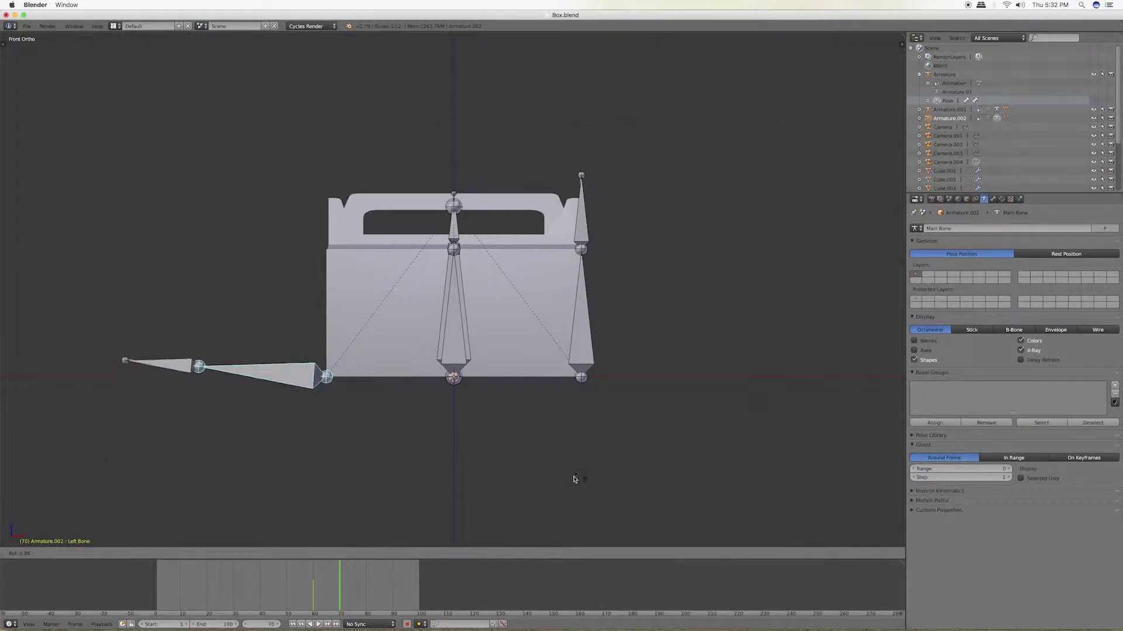
left_click(319, 456)
key("i")
left_click(460, 461)
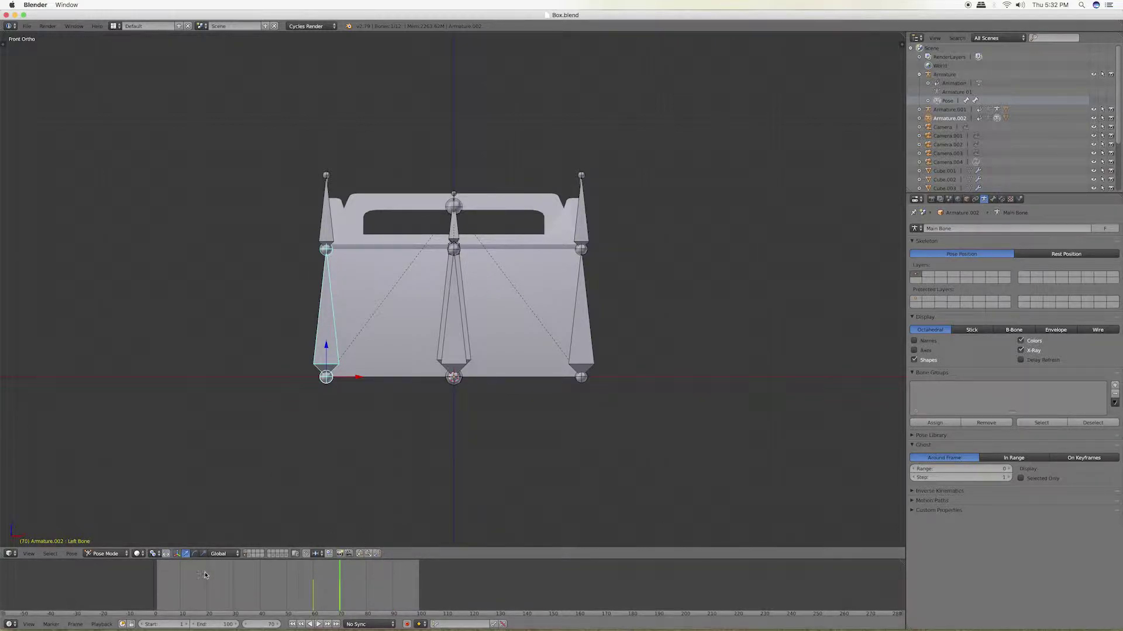
Step: Scrub from frame 64 to 70 to check both side flaps fold up
left_click_drag(206, 575, 324, 601)
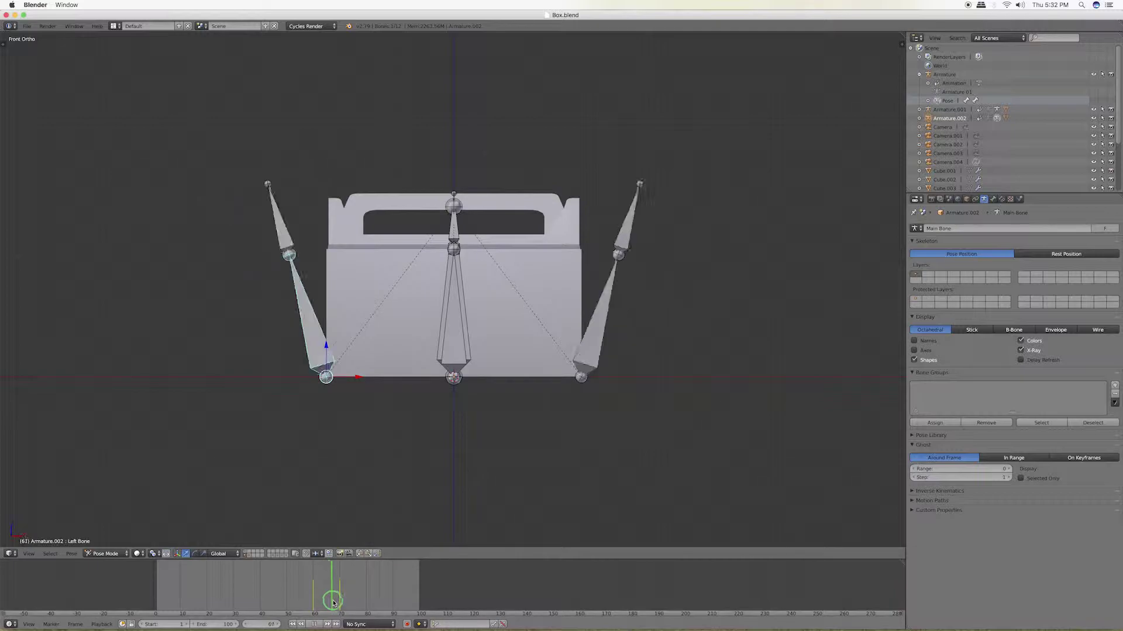
left_click_drag(324, 601, 339, 599)
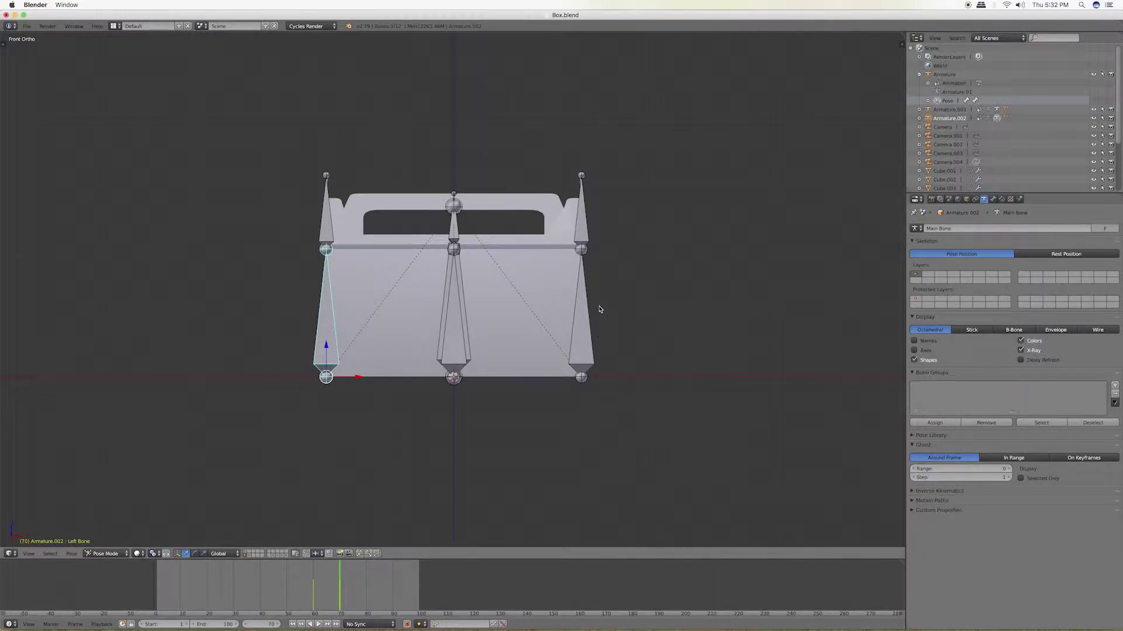
middle_click_drag(599, 309, 592, 308)
scroll(592, 309, "up", 2)
scroll(591, 308, "up", 2)
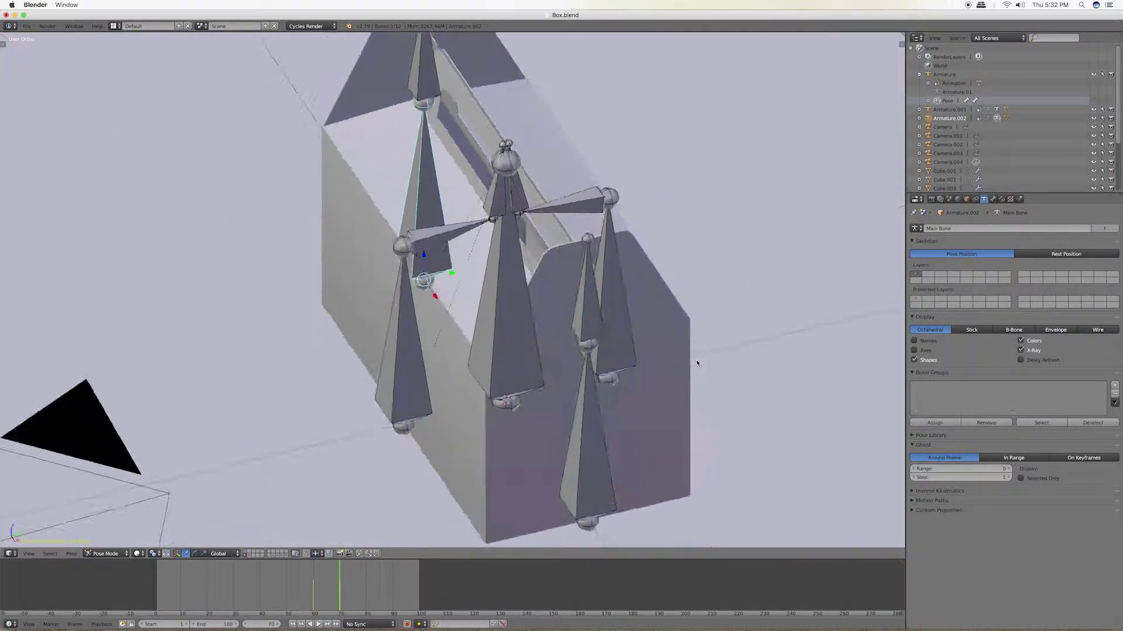
Step: Split the 3D view into two oblique views of the box and its rig
middle_click_drag(699, 363, 777, 258)
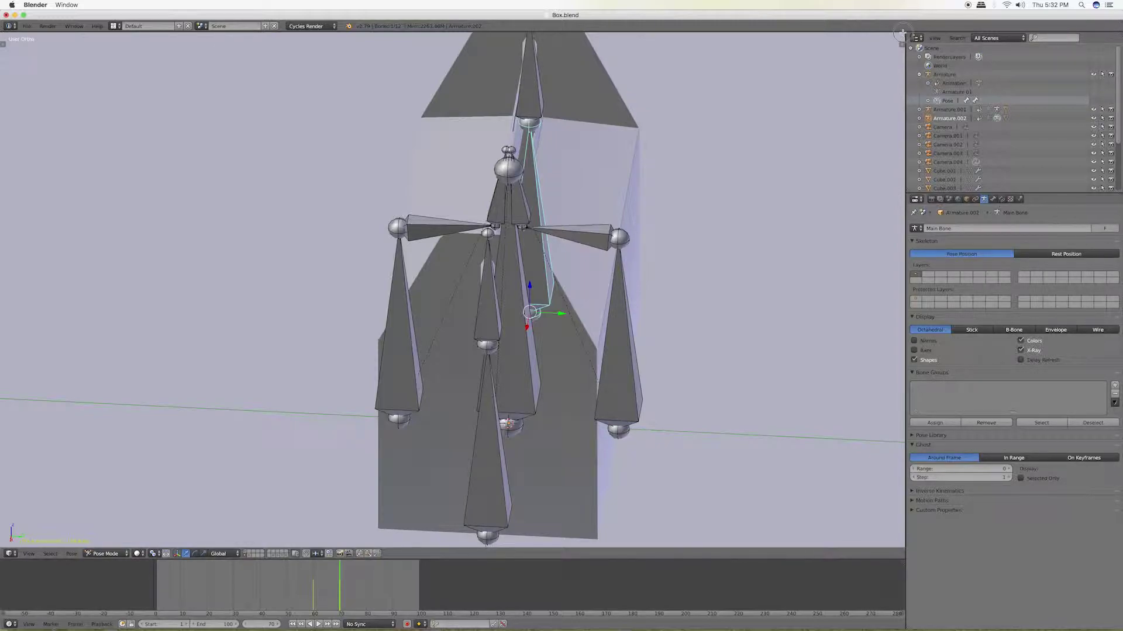
left_click_drag(902, 33, 421, 175)
mouse_move(248, 163)
middle_mouse_down()
mouse_move(326, 210)
mouse_move(319, 272)
middle_mouse_up()
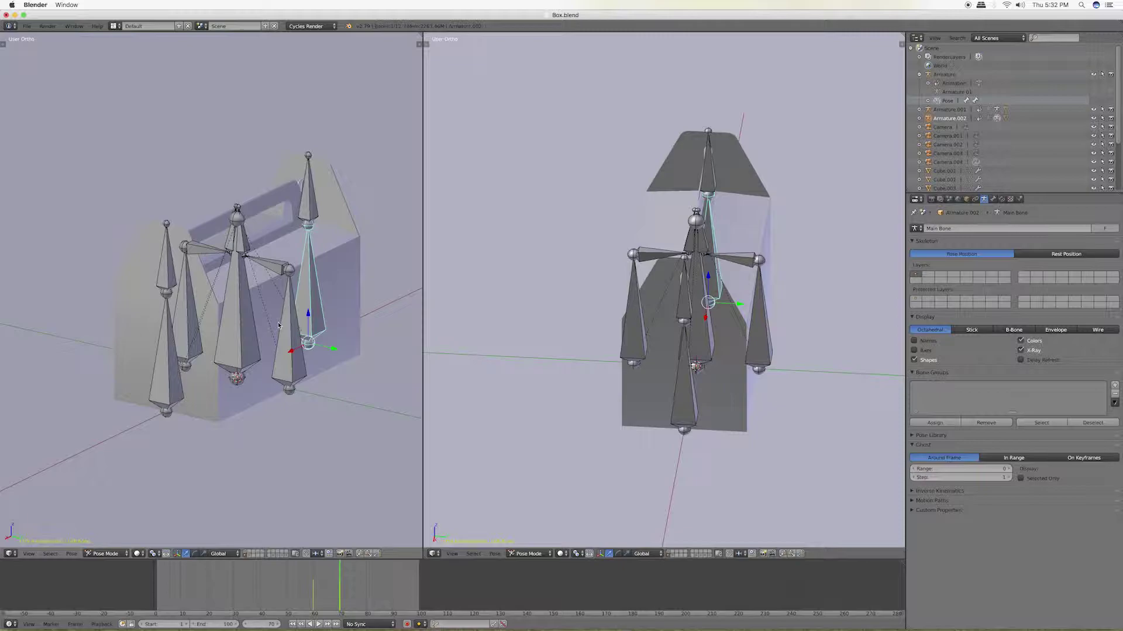
Step: Give the left view Material shading and set the right view to a centred front orthographic
left_click(138, 554)
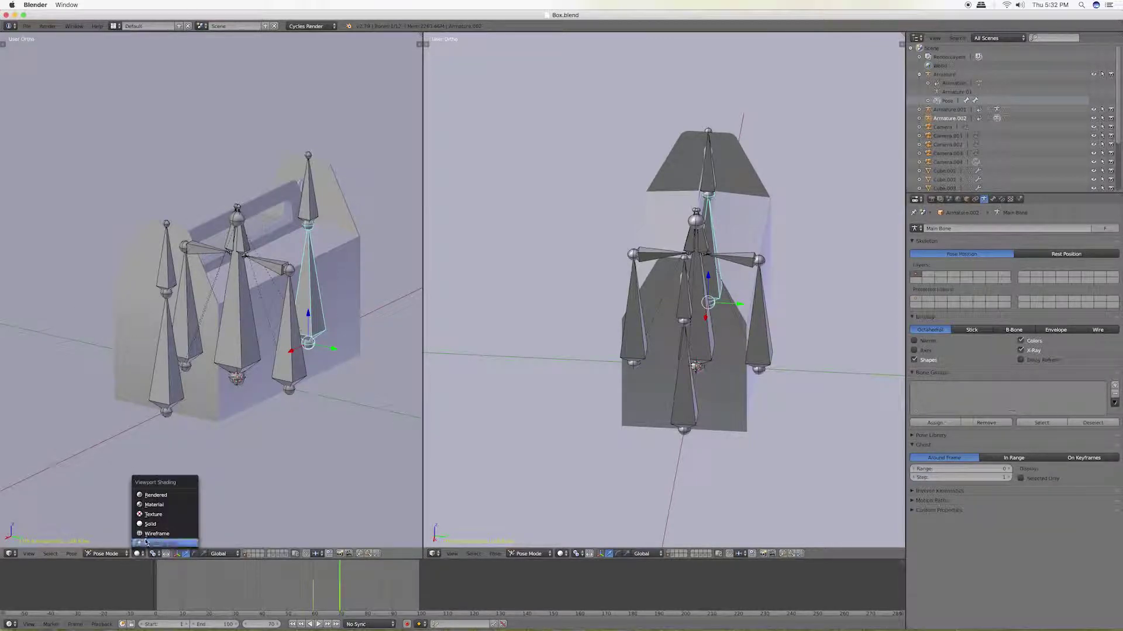
left_click(154, 504)
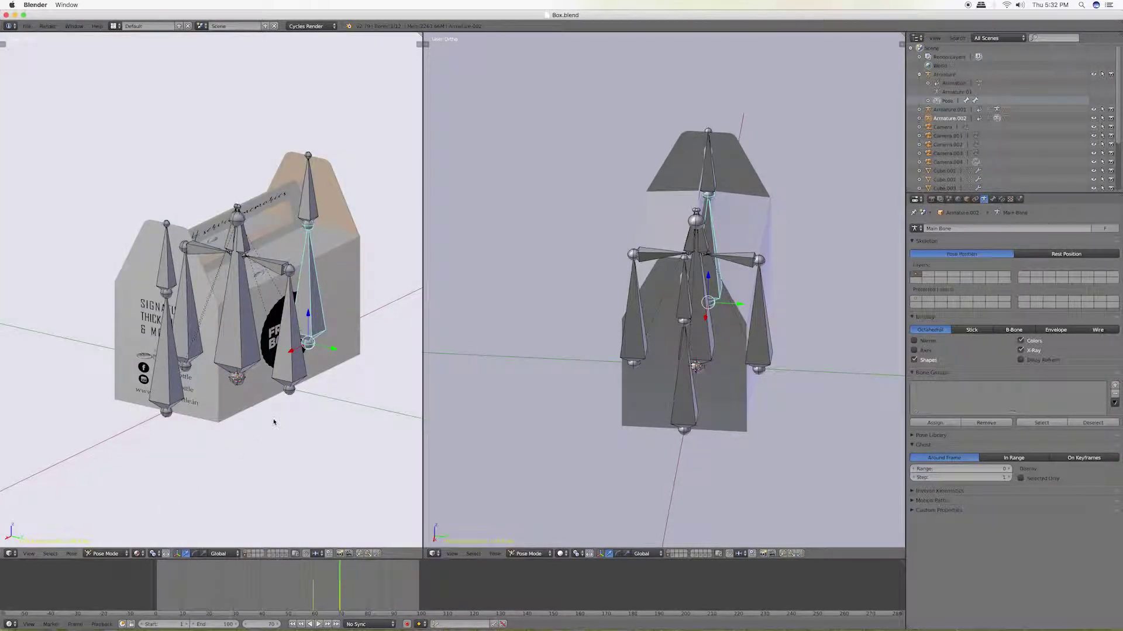
mouse_move(319, 424)
middle_mouse_down()
mouse_move(301, 421)
mouse_move(304, 429)
middle_mouse_up()
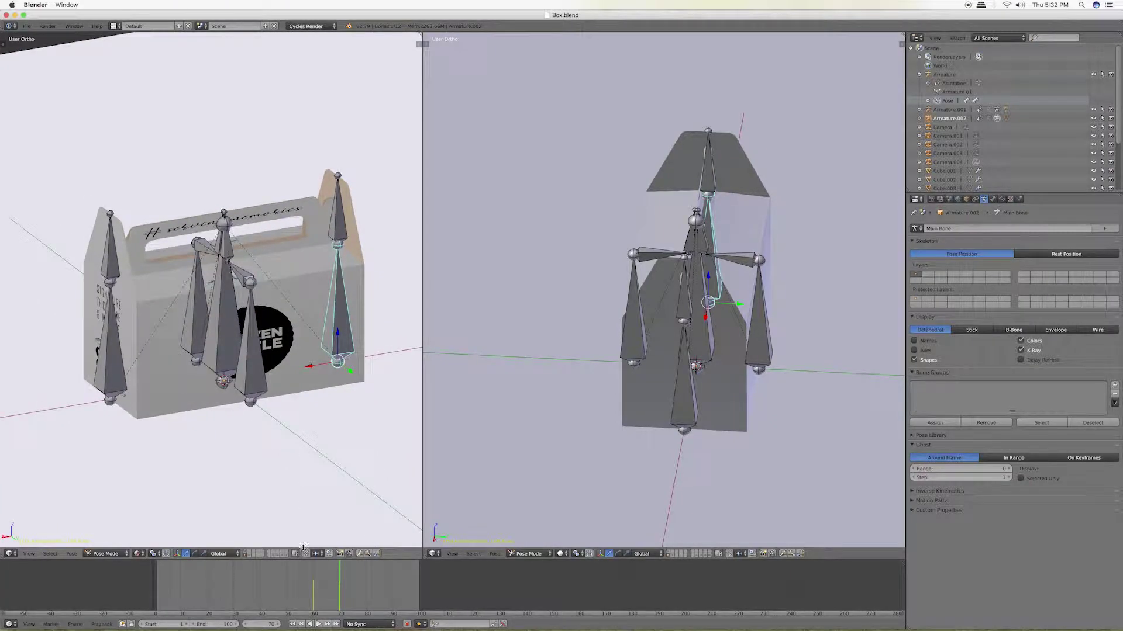
mouse_move(807, 246)
middle_mouse_down()
mouse_move(811, 341)
mouse_move(702, 272)
middle_mouse_up()
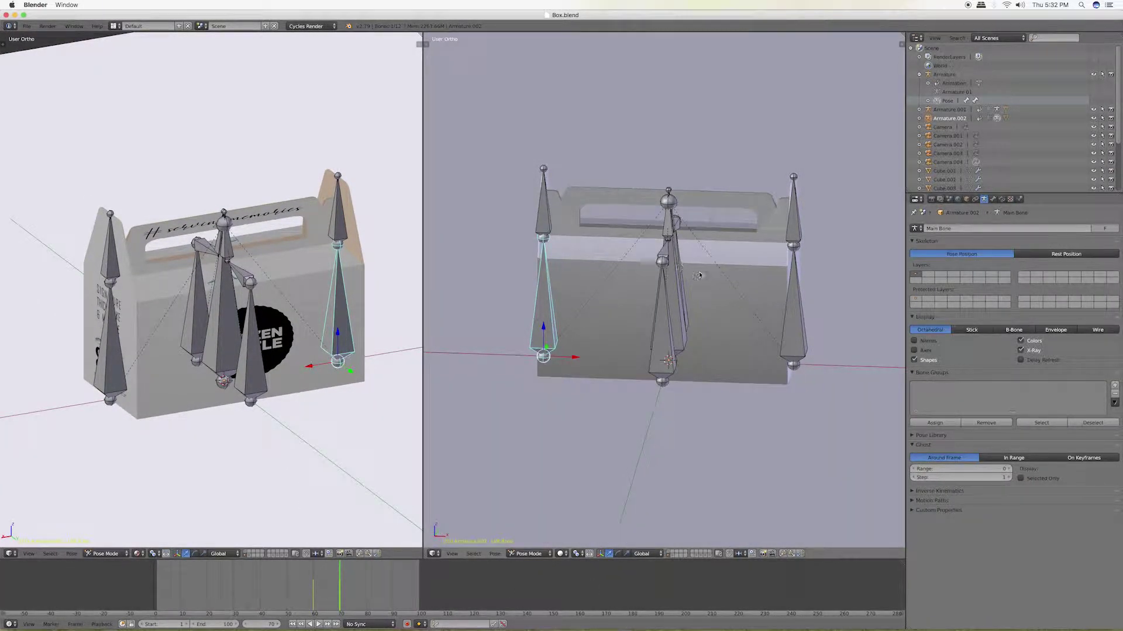
scroll(710, 280, "up", 2)
key("KP_1")
middle_click_drag(716, 275, 685, 335, "shift")
Step: Save over Box.blend and show the right view as wireframe
key("ctrl+s")
left_click(784, 325)
key("z")
scroll(791, 318, "up", 1)
scroll(798, 275, "up", 2)
Step: Insert keyframes on the Right and Left Bone_Top flap bones at frame 70
right_click(803, 232)
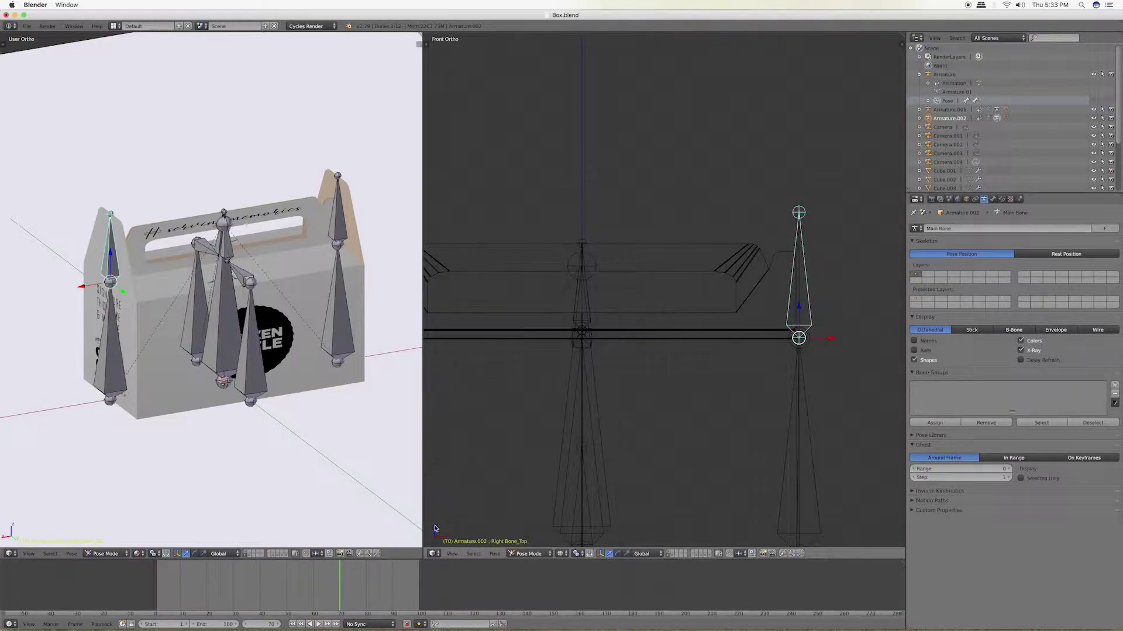
key("i")
left_click(679, 427)
middle_click_drag(500, 418, 573, 404, "shift")
right_click(435, 233)
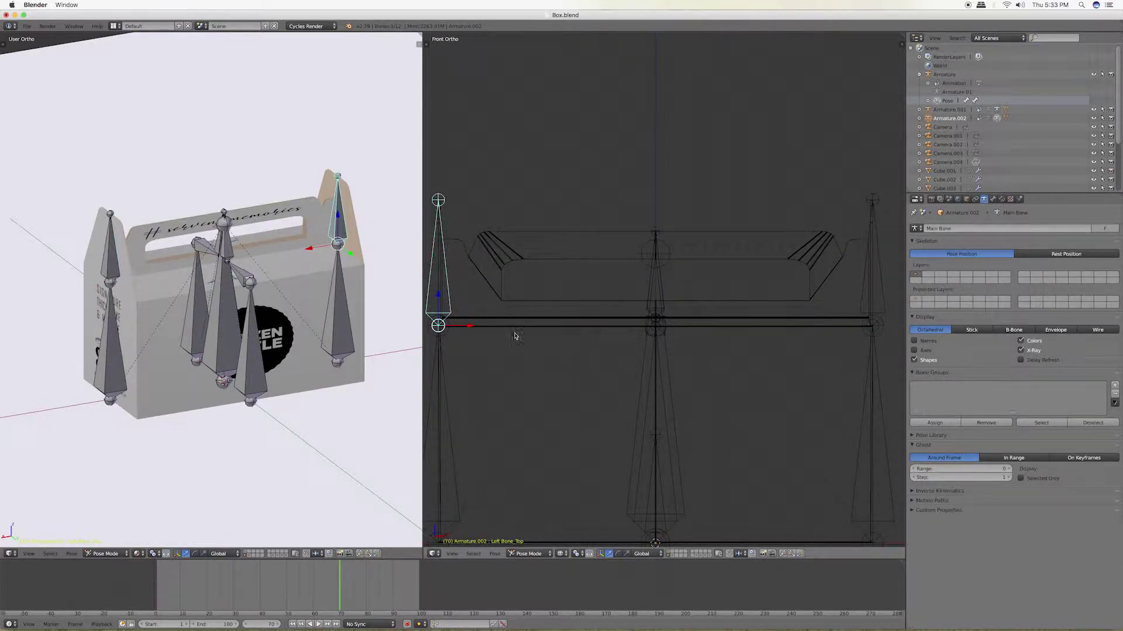
key("i")
left_click(546, 422)
Step: Select Right Bone_Top, advance to frame 80, and orbit the left view to a side view
right_click(881, 270)
left_click(359, 596)
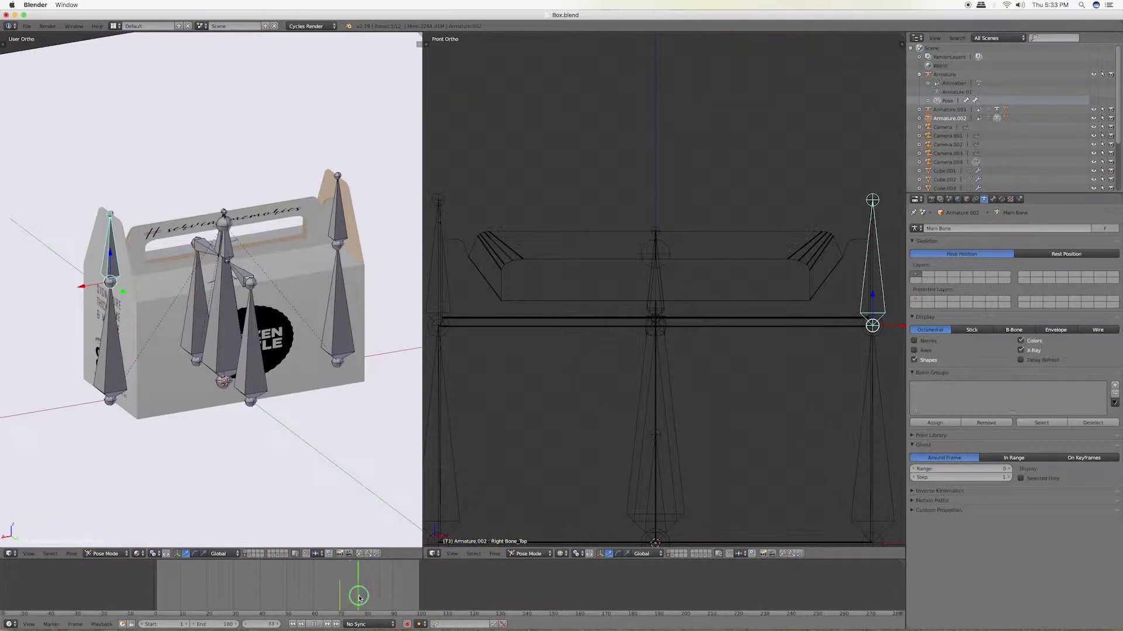
key("alt+a")
middle_click_drag(813, 400, 712, 425, "shift")
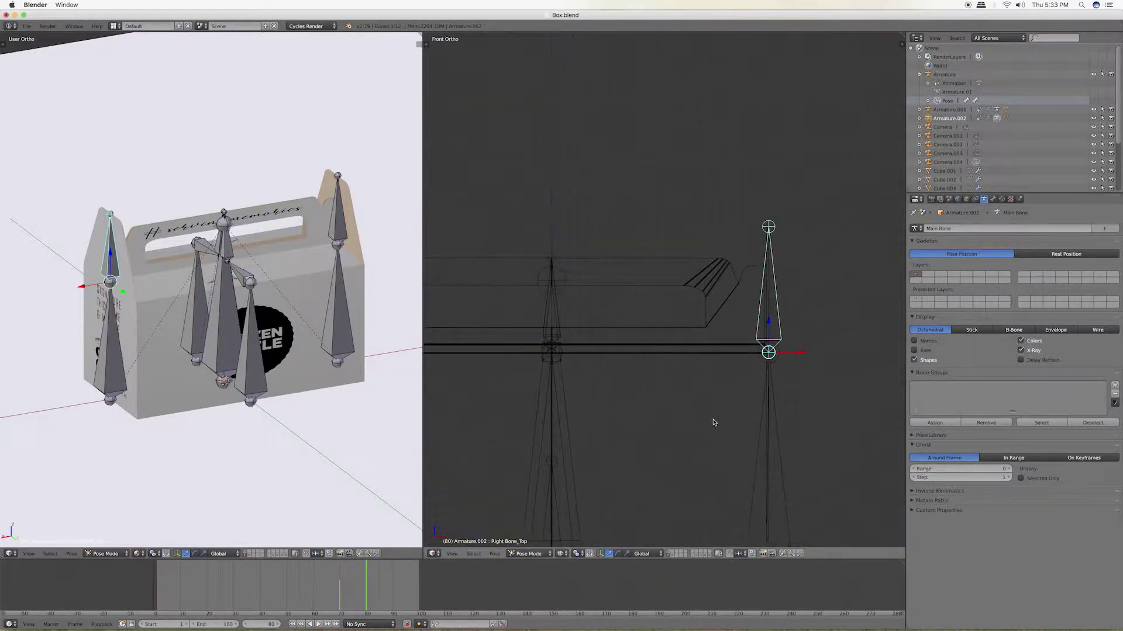
mouse_move(60, 348)
middle_mouse_down()
mouse_move(113, 364)
mouse_move(252, 313)
middle_mouse_up()
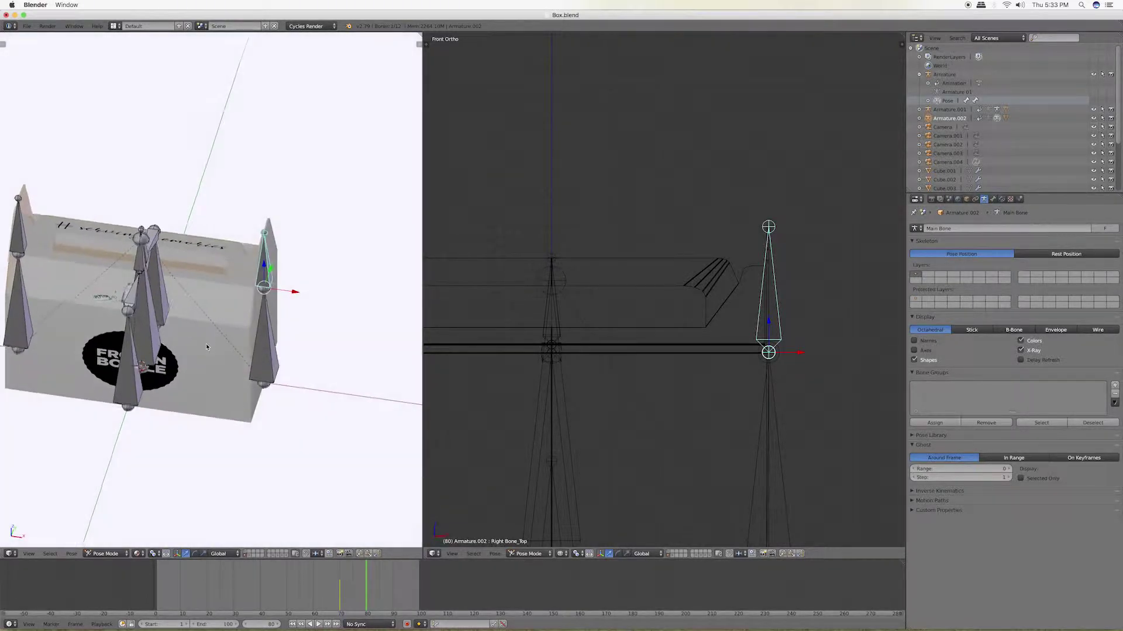
scroll(252, 313, "up", 2)
scroll(252, 314, "up", 1)
scroll(252, 313, "up", 1)
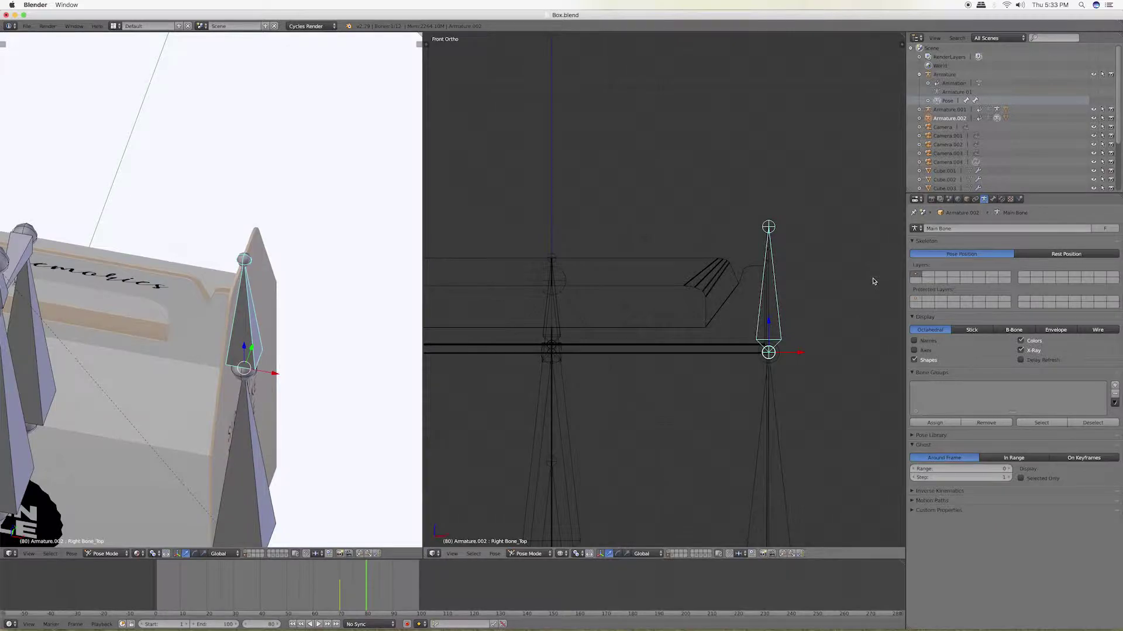
Step: Tilt Right Bone_Top inward to W 0.982, Z 0.190 and show the transform sidebar
key("r")
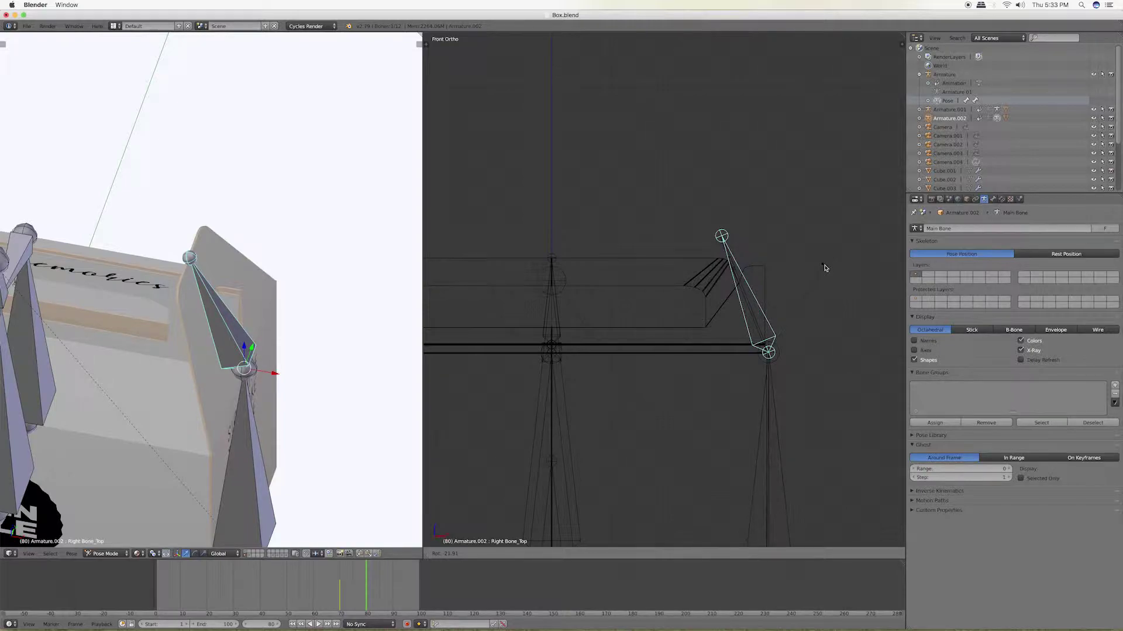
left_click(824, 268)
scroll(784, 283, "up", 2)
scroll(731, 304, "up", 3)
scroll(676, 336, "up", 3)
scroll(672, 340, "right", 3, "ctrl")
scroll(698, 328, "down", 2)
scroll(694, 339, "down", 2)
scroll(689, 348, "down", 2)
scroll(690, 349, "down", 2)
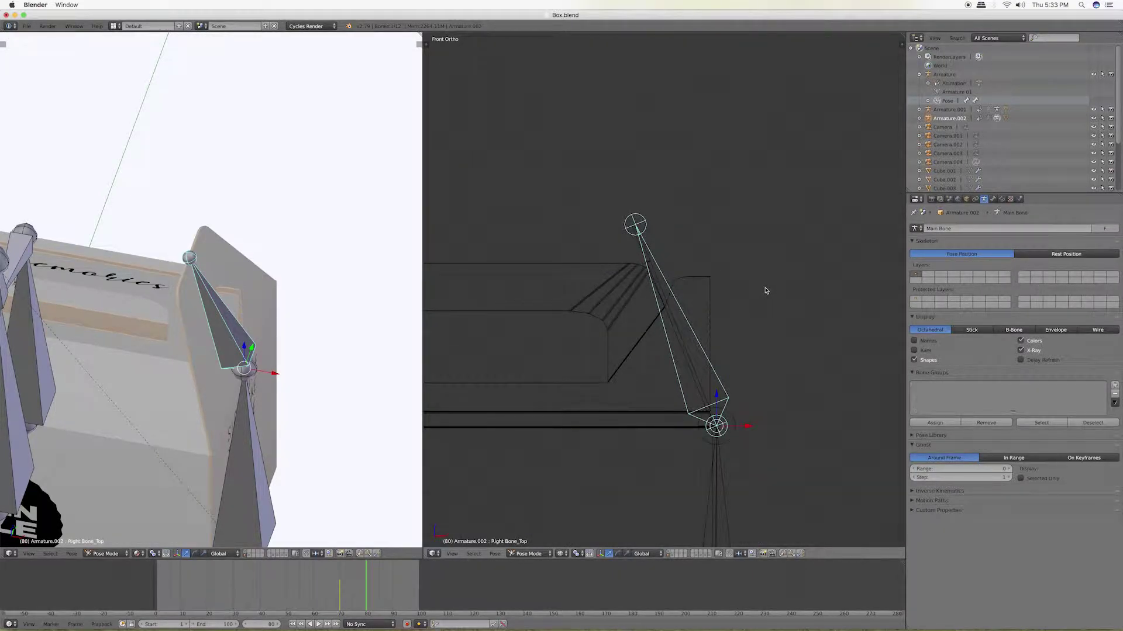
key("n")
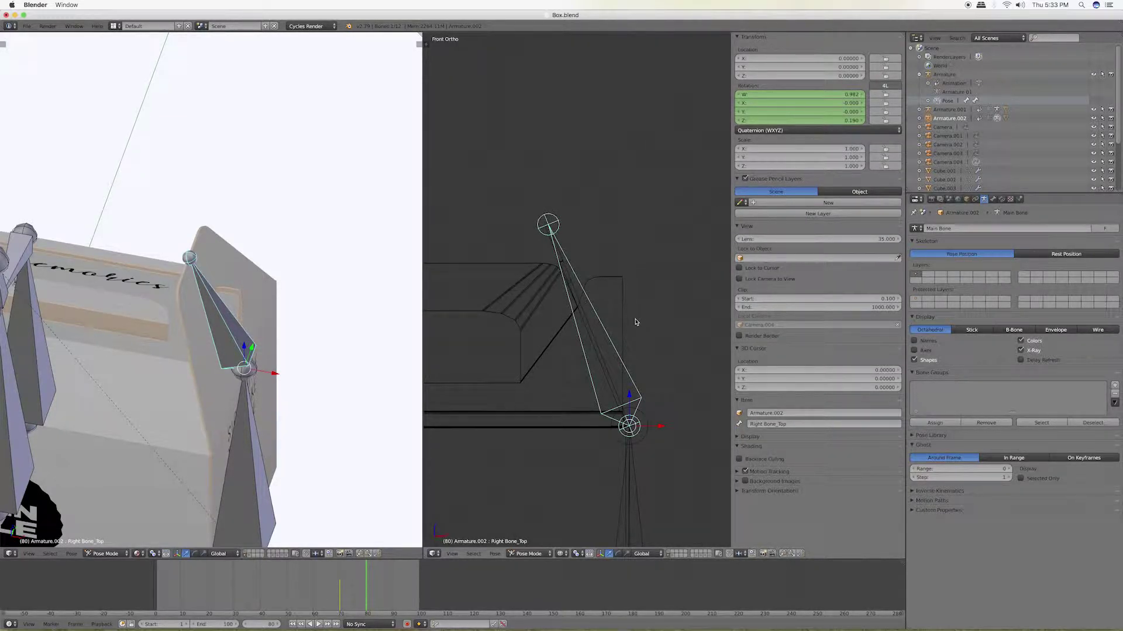
Step: Keyframe Right Bone_Top's tilted rotation at frame 80, leaving W unchanged
key("i")
left_click(636, 322)
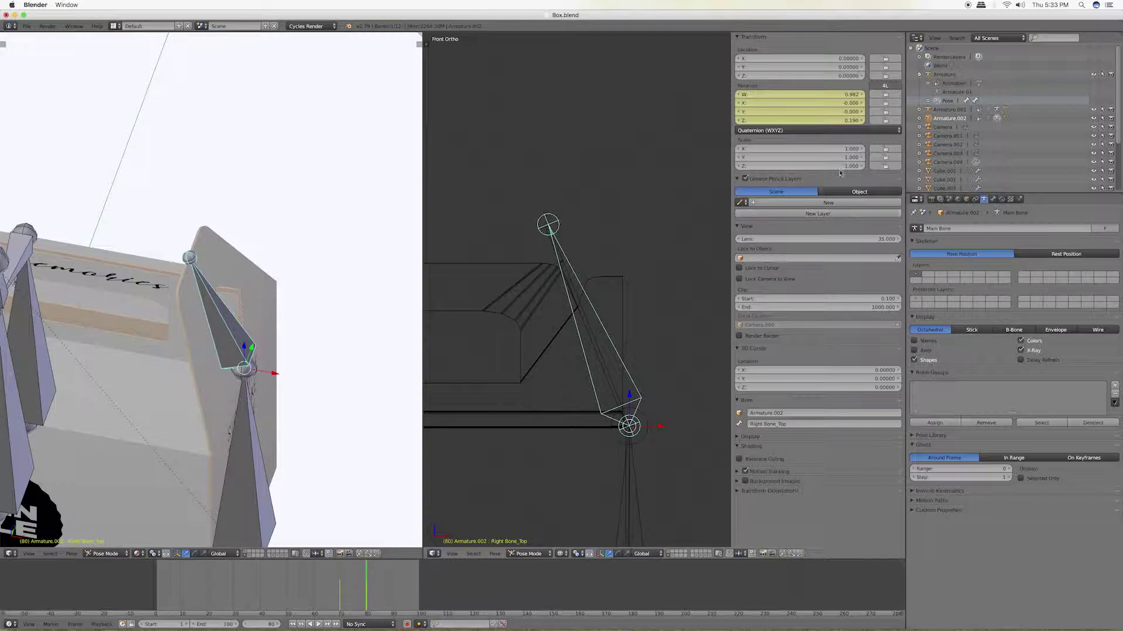
left_click_drag(831, 95, 843, 97)
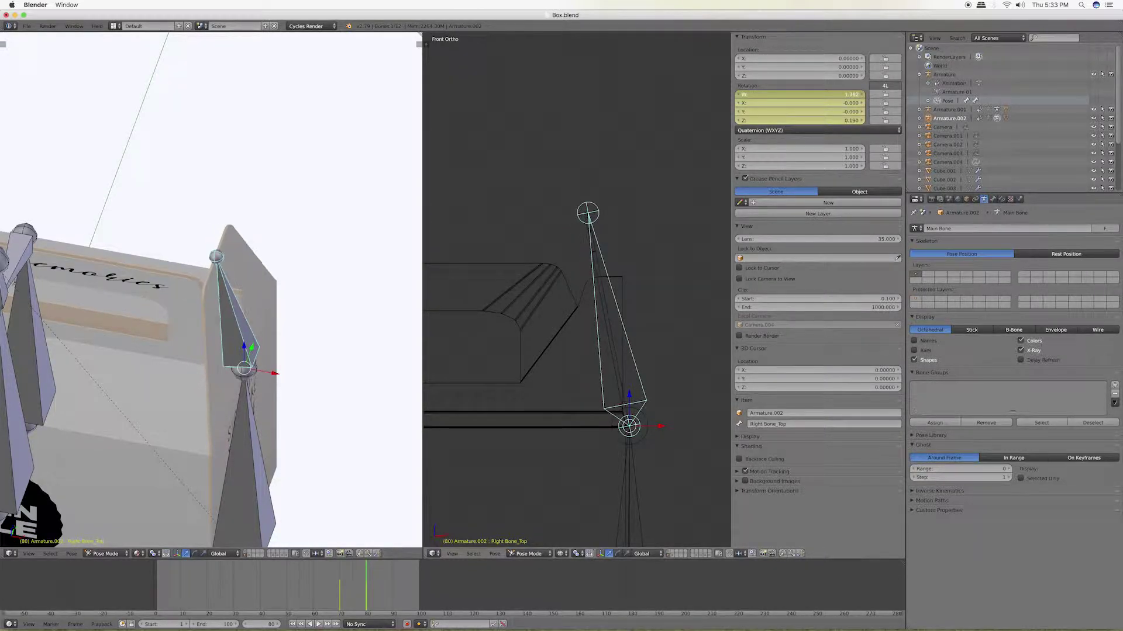
key("ctrl+z")
left_click(846, 96)
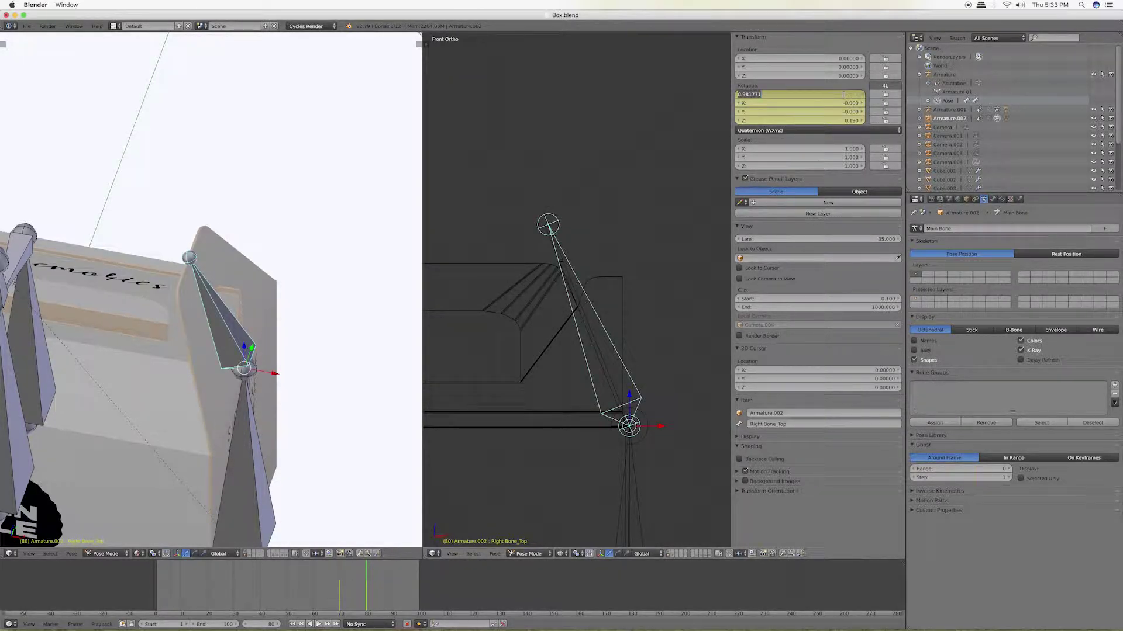
key("Return")
Step: Select Left Bone_Top and check its rotation values in the transform sidebar
scroll(664, 178, "down", 3)
scroll(677, 238, "down", 2, "ctrl")
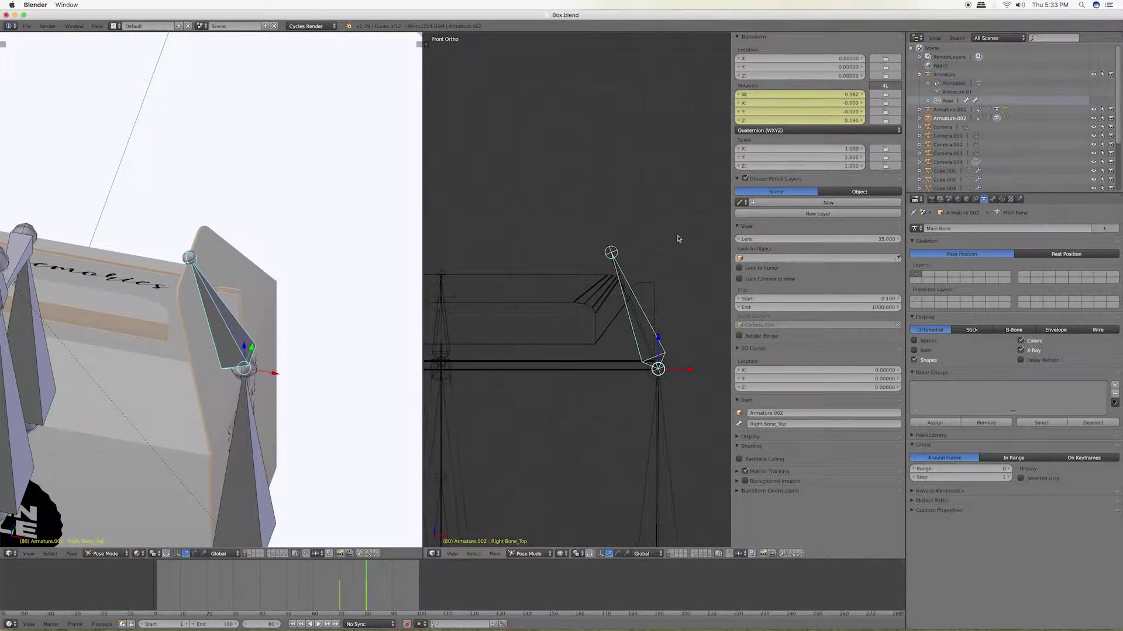
scroll(636, 228, "down", 2, "ctrl")
key("n")
scroll(587, 234, "down", 3, "ctrl")
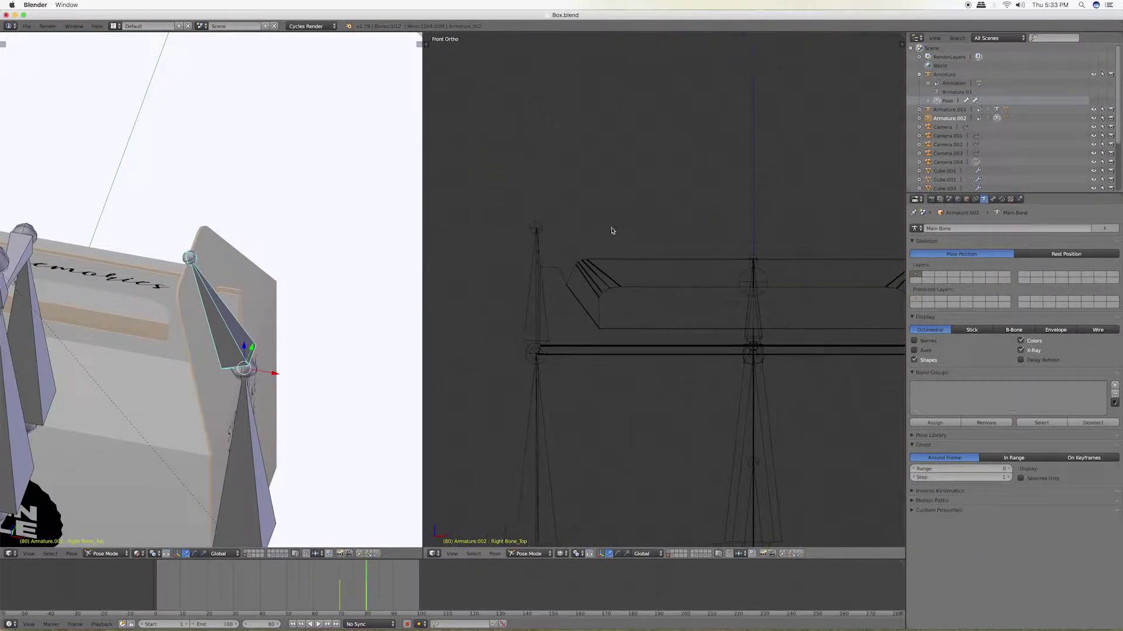
right_click(538, 234)
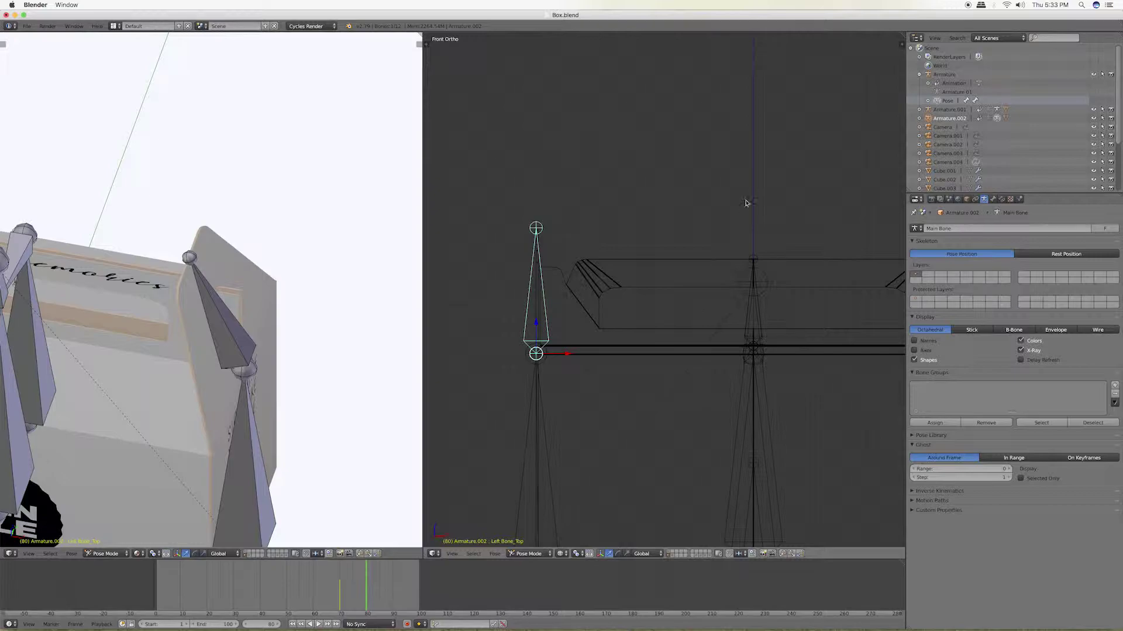
key("n")
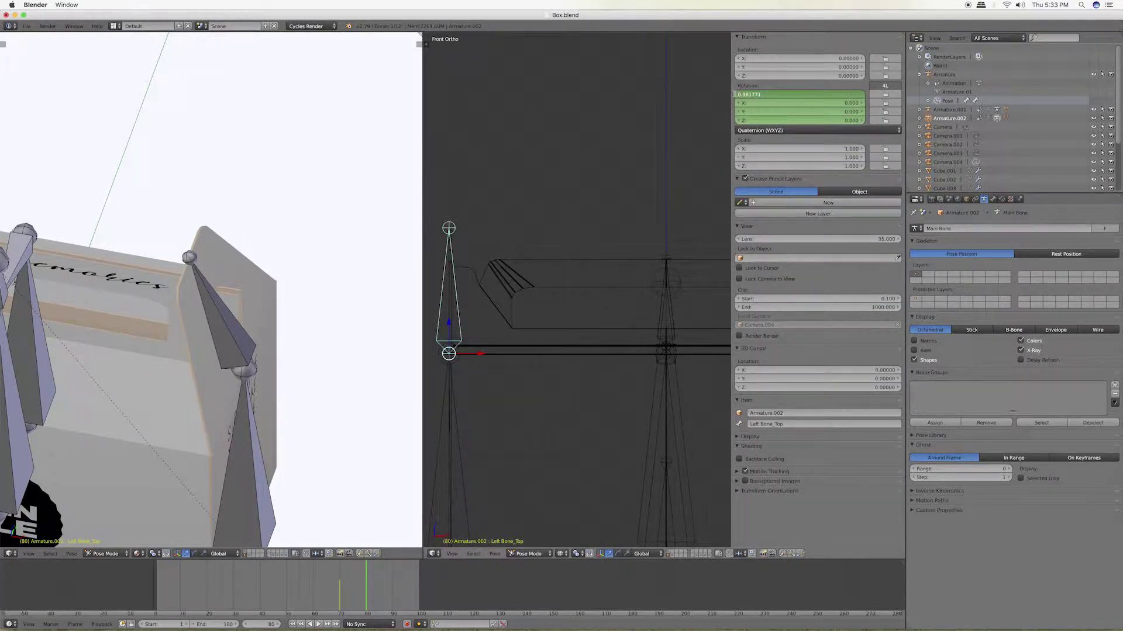
key("Return")
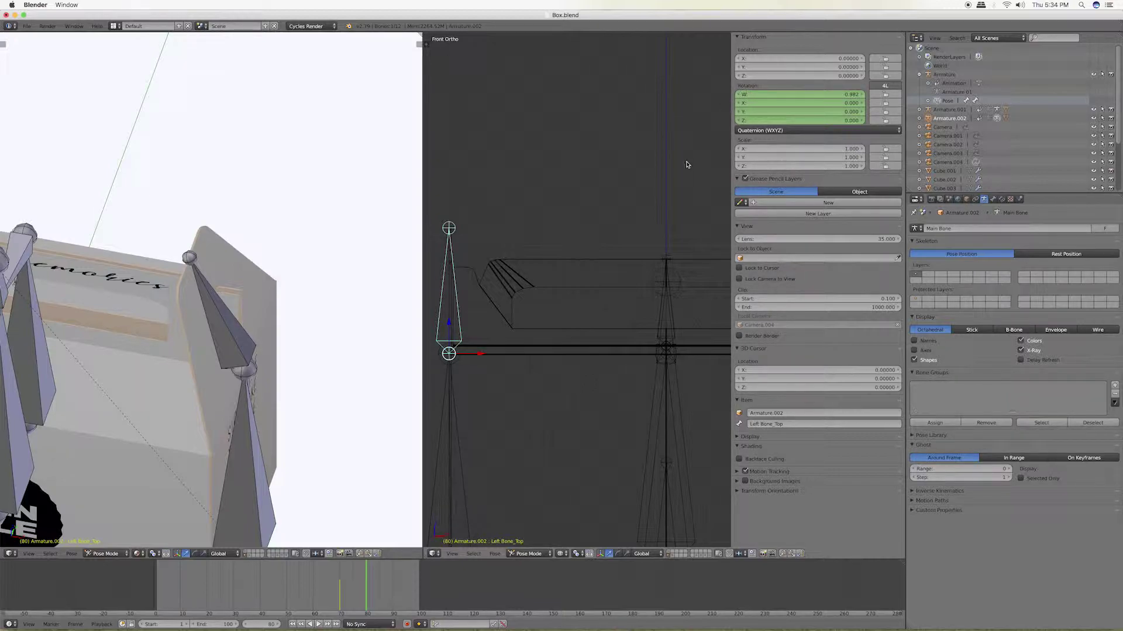
Step: Scrub the lid animation, try rotating Left Bone_Top but cancel, then select Right Bone_Top
scroll(597, 240, "down", 4)
scroll(603, 242, "down", 1)
scroll(599, 240, "up", 2)
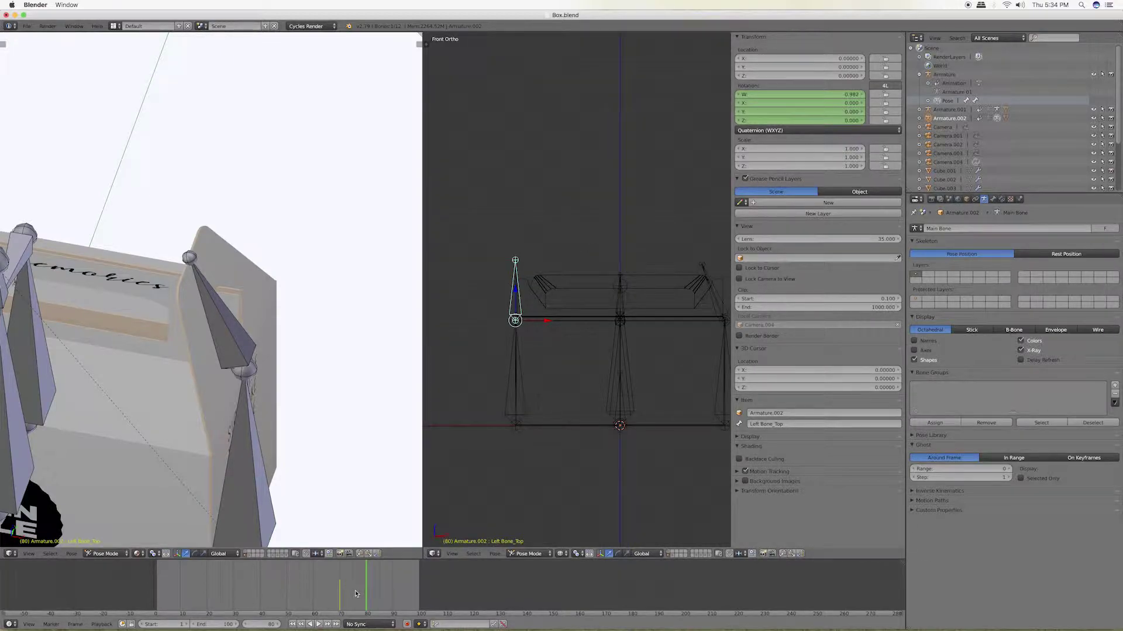
left_click_drag(356, 594, 367, 593)
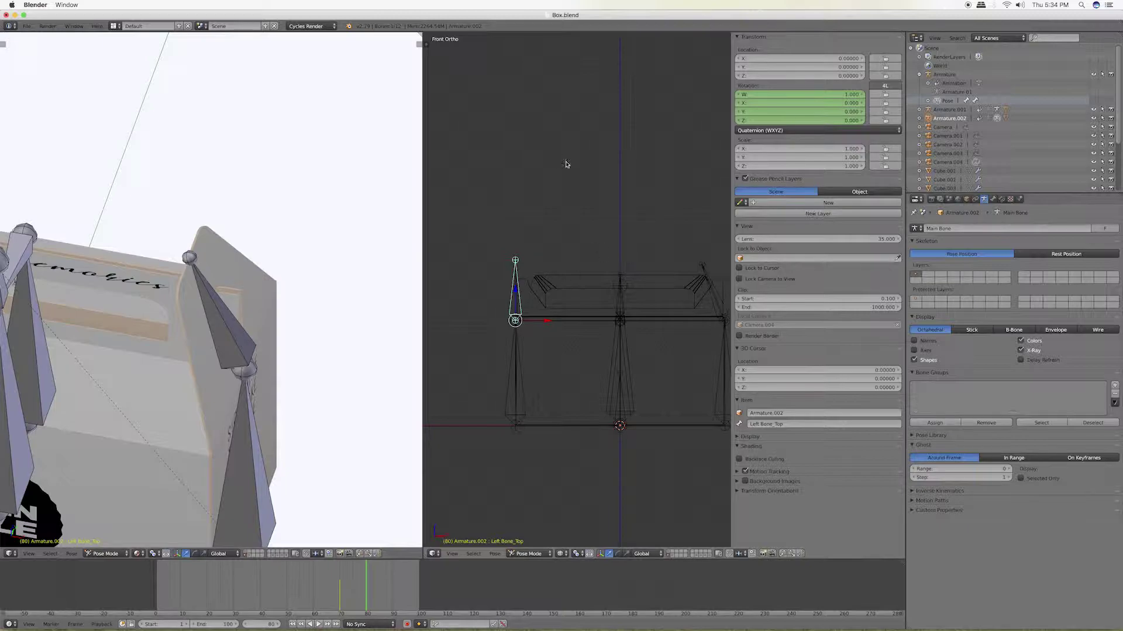
key("r")
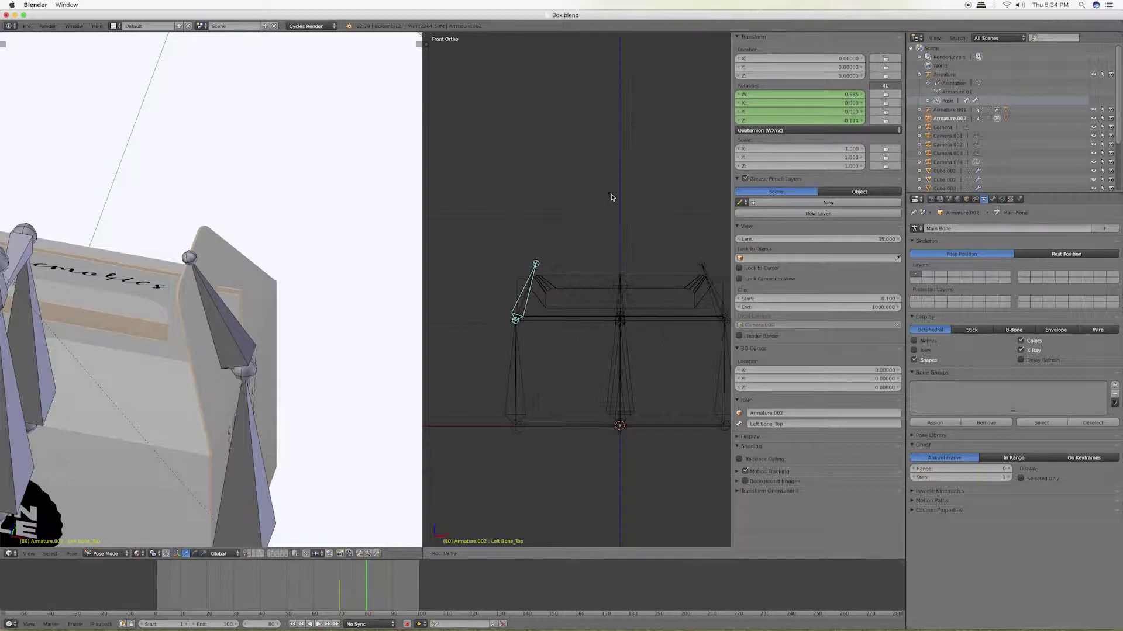
key("Escape")
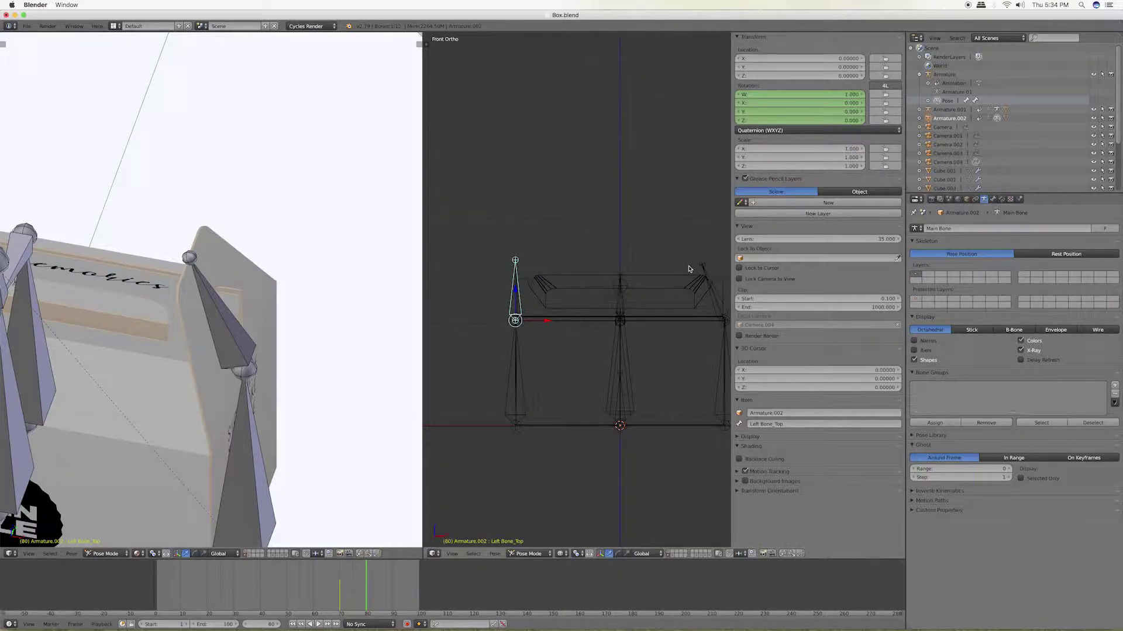
right_click(707, 270)
Step: Set Left Bone_Top's Z rotation to -0.190, mirroring Right Bone_Top's 0.190
left_click(835, 120)
key("Return")
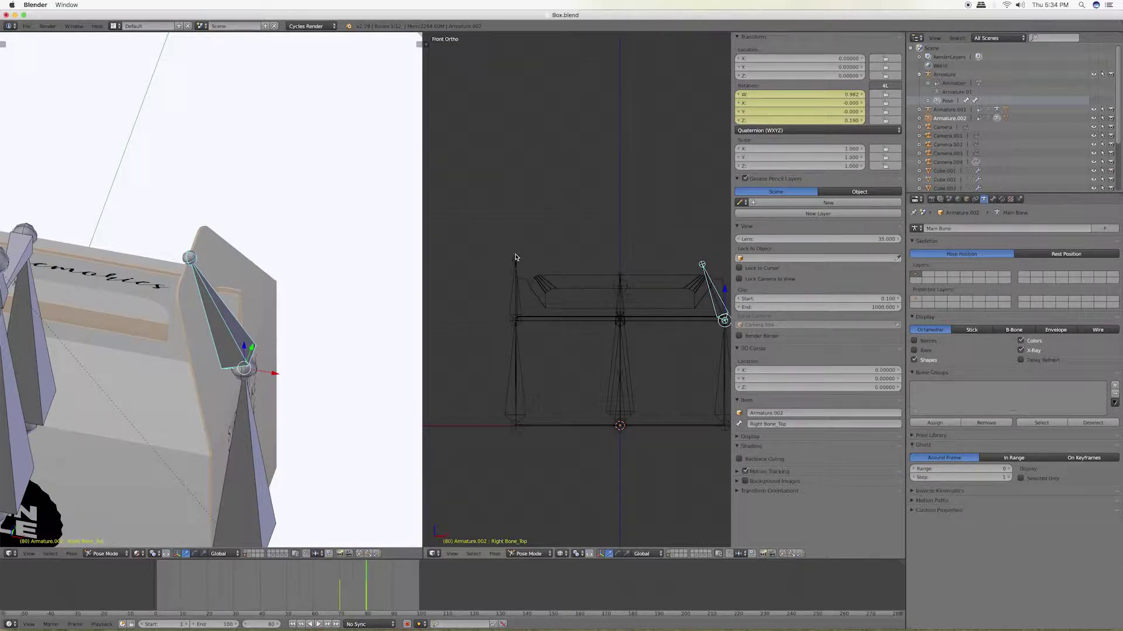
right_click(516, 262)
key("r")
right_click(588, 218)
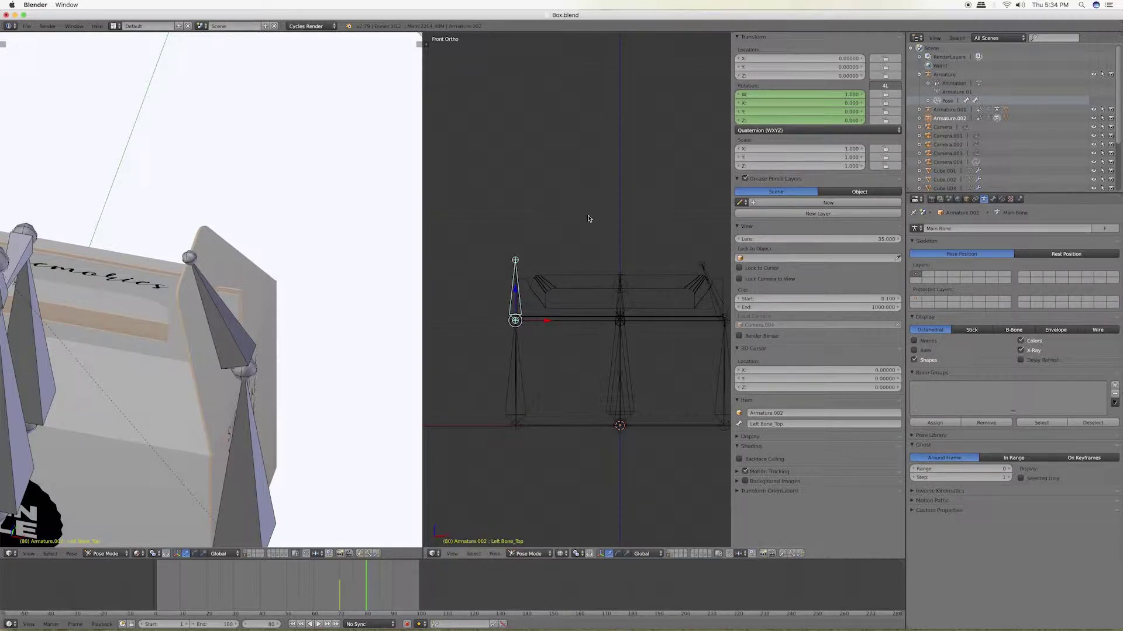
left_click(830, 119)
type("-0.190068")
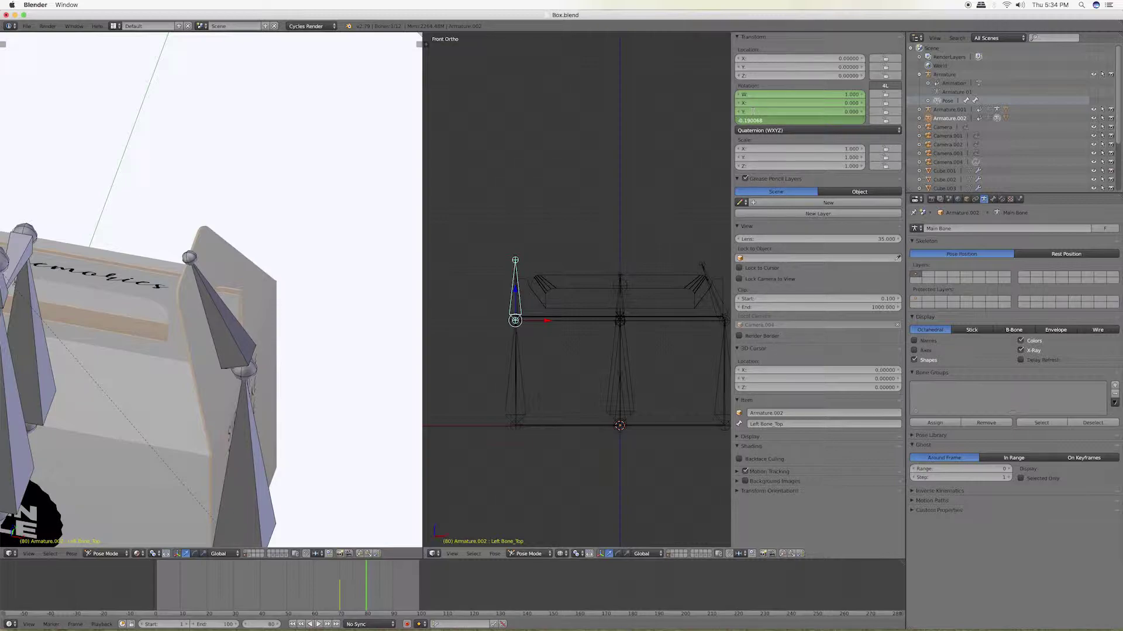
key("Return")
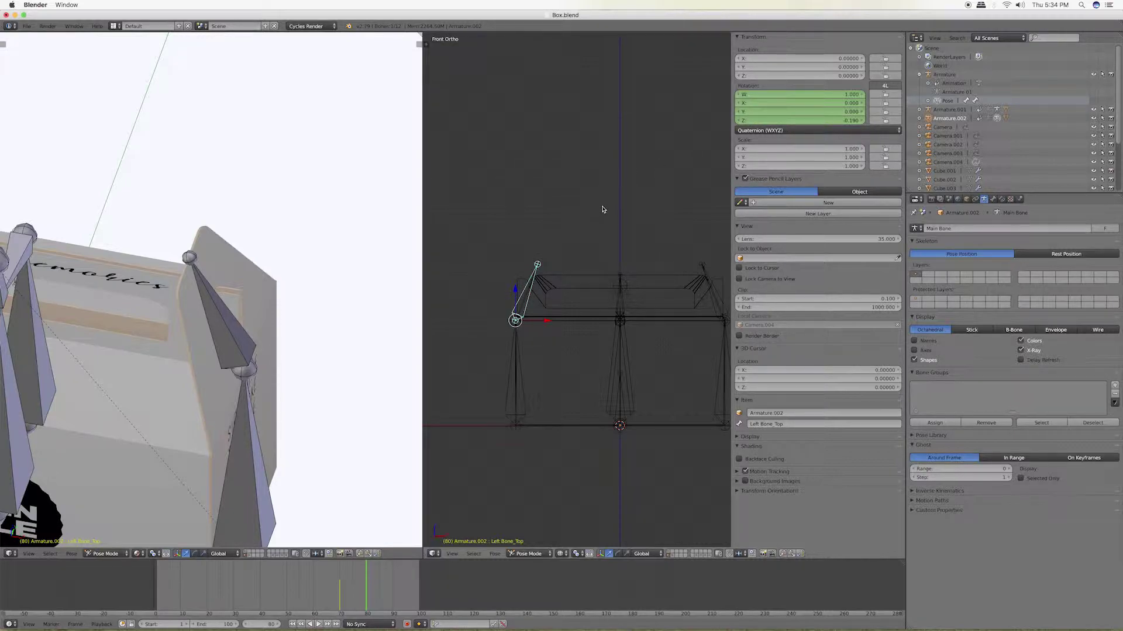
Step: Insert a rotation keyframe on Left Bone_Top at frame 80
key("i")
left_click(603, 209)
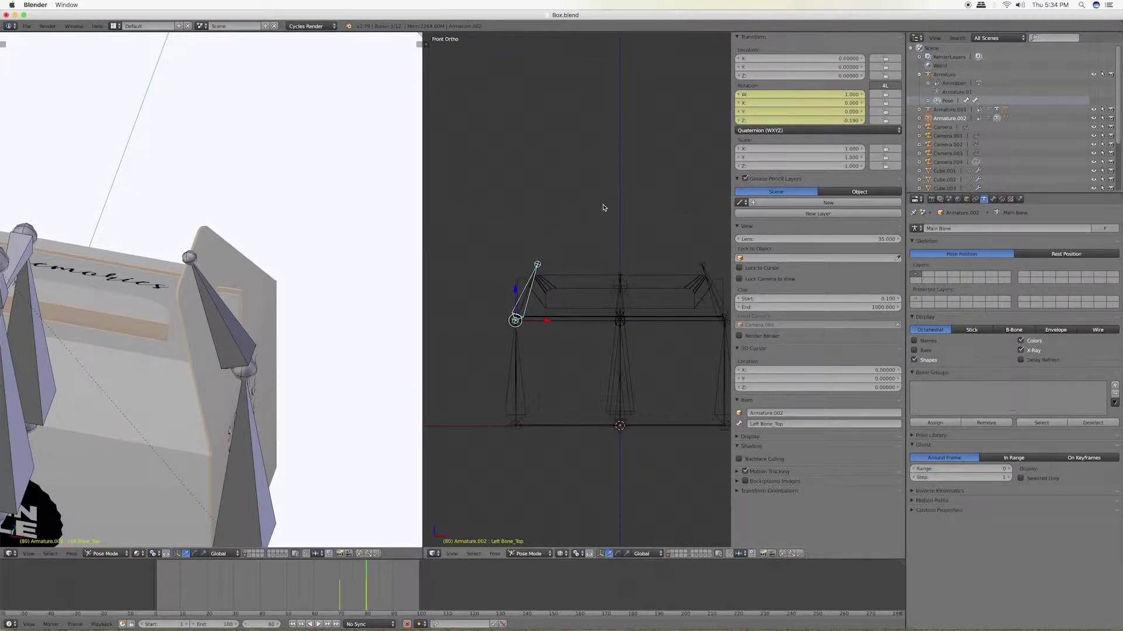
scroll(603, 209, "down", 3)
key("i")
left_click(603, 208)
scroll(603, 209, "down", 2)
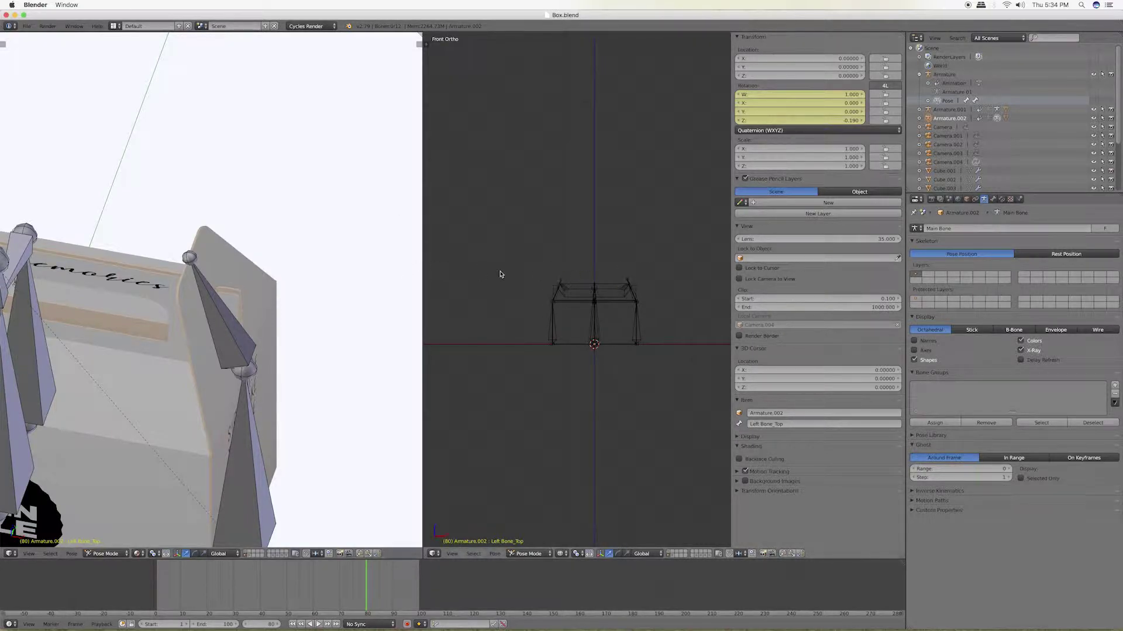
key("i")
left_click(535, 284)
scroll(578, 308, "down", 1)
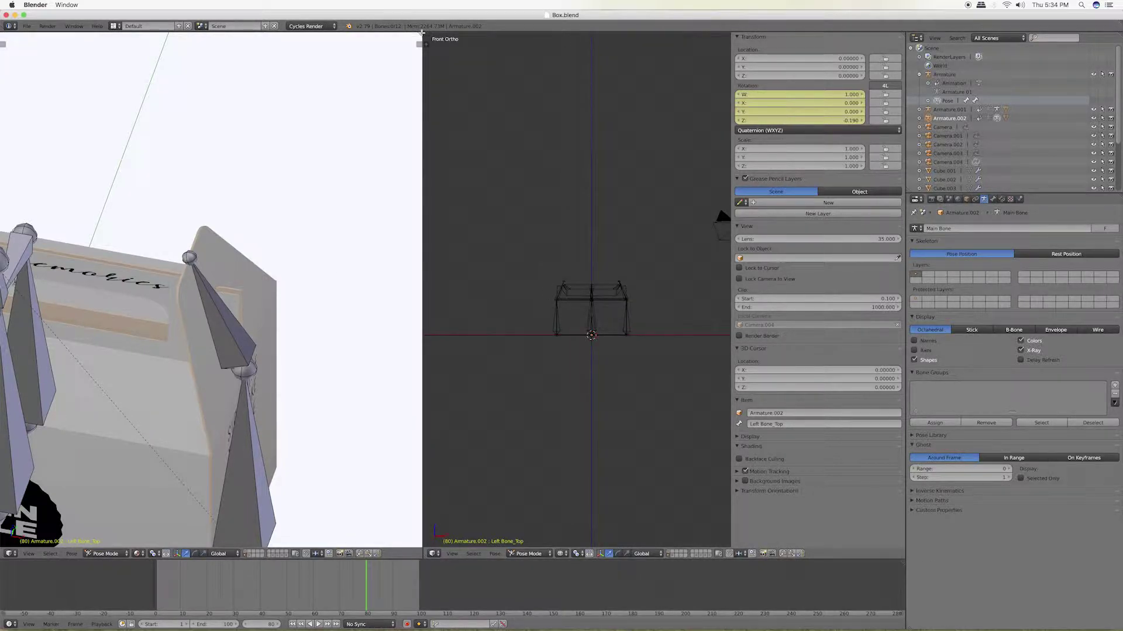
Step: Merge away the Front Ortho view into one full-width 3D view and zoom out
left_click_drag(418, 41, 634, 249)
scroll(634, 249, "down", 2)
scroll(690, 283, "down", 2)
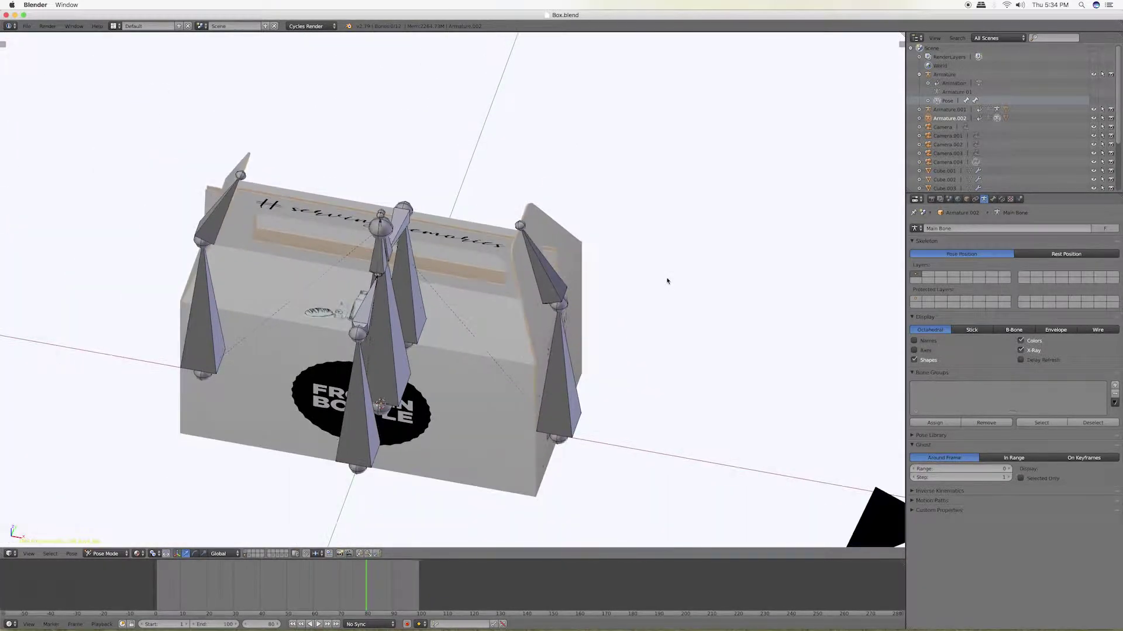
scroll(666, 280, "down", 2)
right_click(545, 344)
right_click(404, 299)
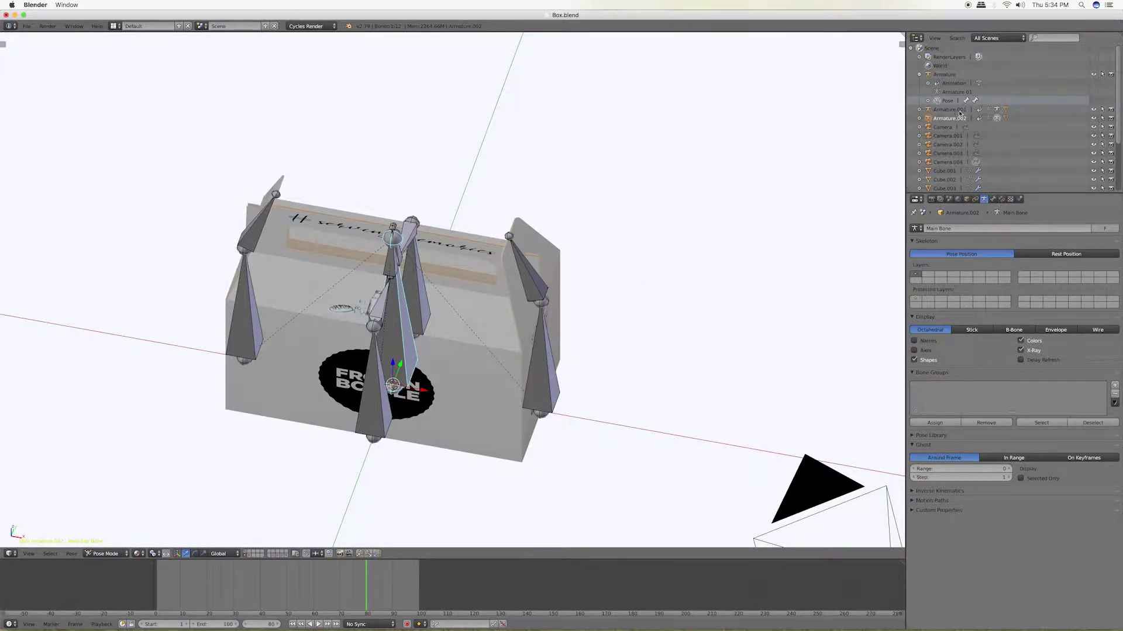
Step: Hide Armature.002's bones and make Armature.001 the active object
left_click(1094, 119)
left_click(1094, 120)
left_click(953, 110)
scroll(666, 292, "down", 3)
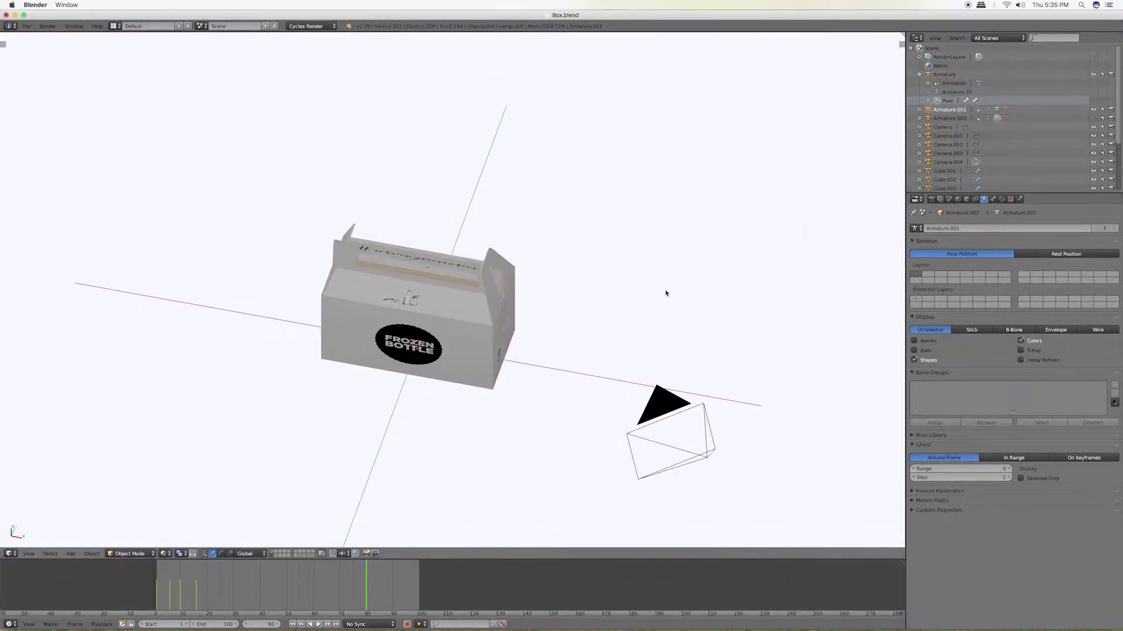
Step: Switch the viewport to Material shading and collapse Armature.001 in the outliner
key("z")
key("z")
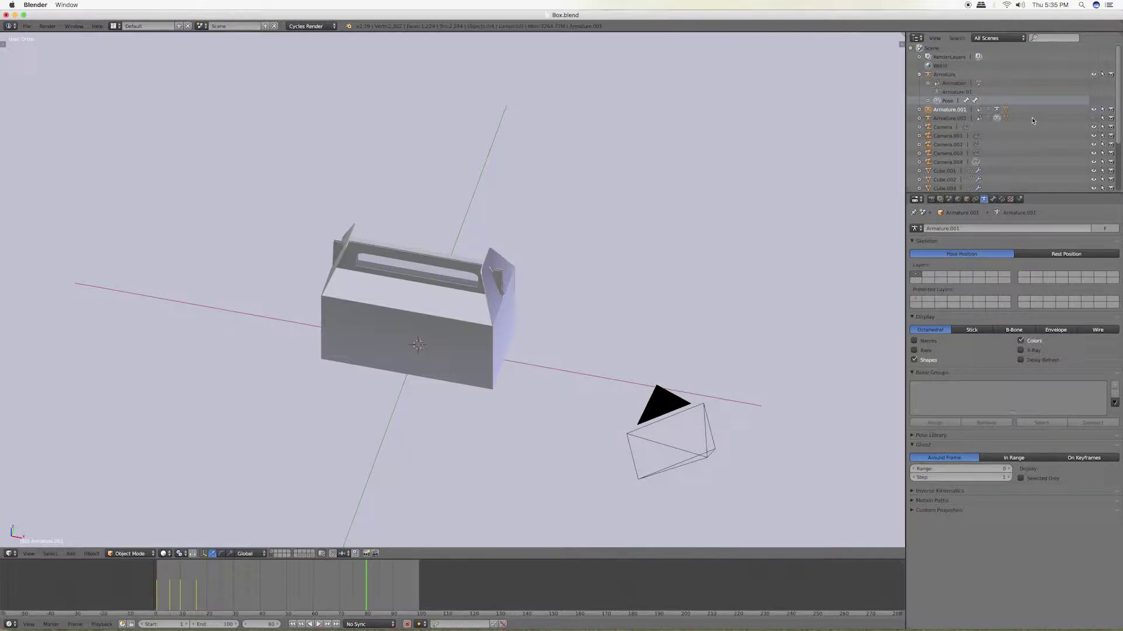
left_click(919, 110)
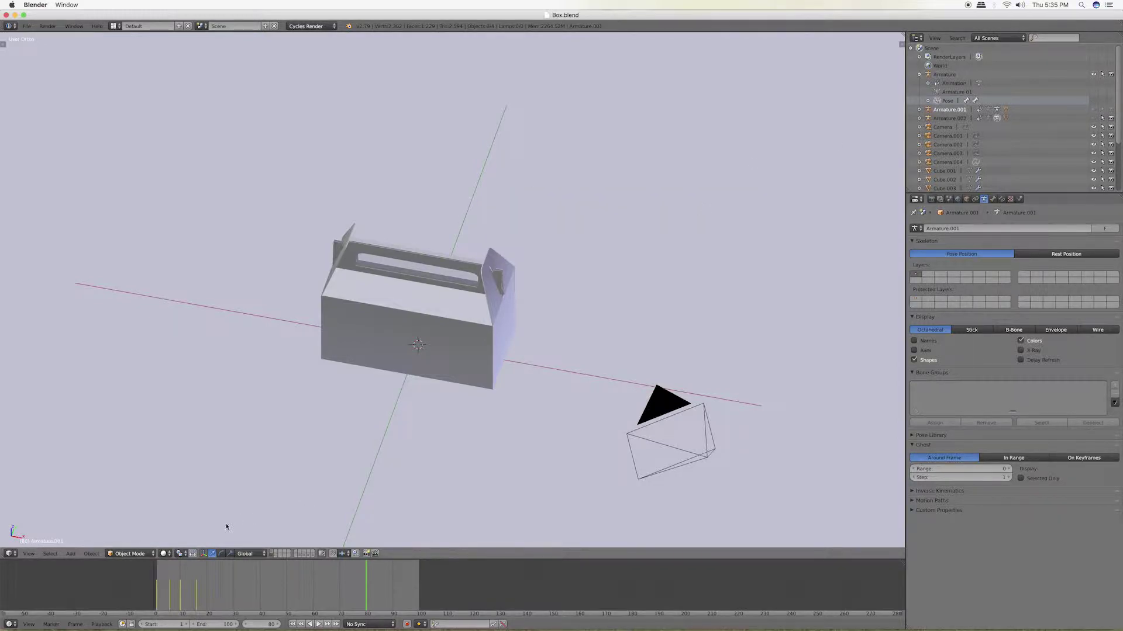
left_click(171, 556)
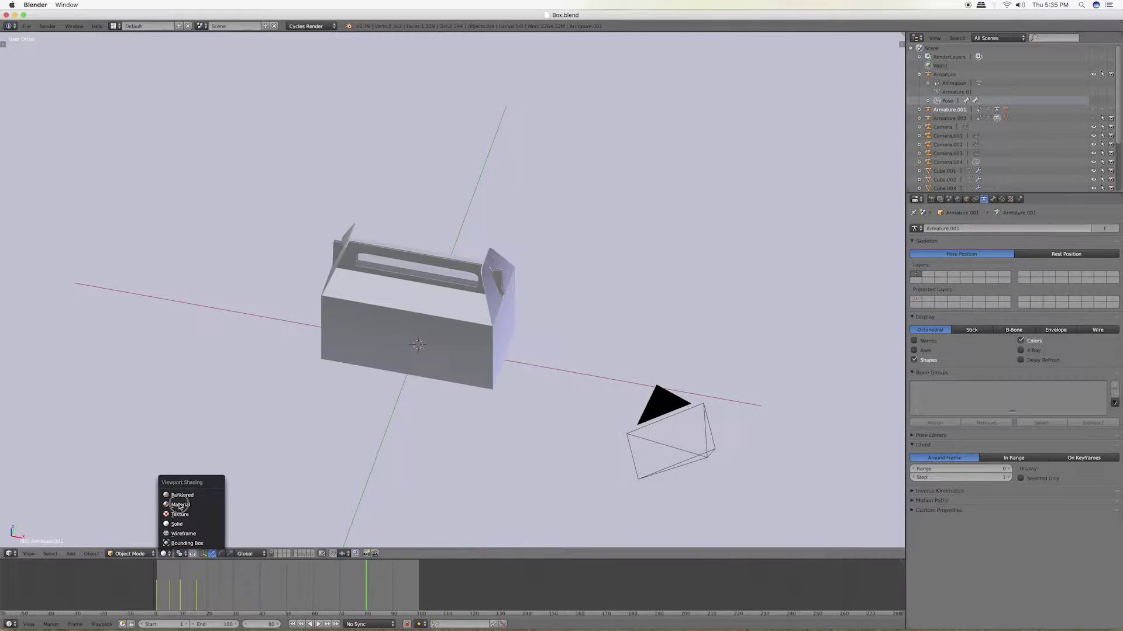
left_click(179, 506)
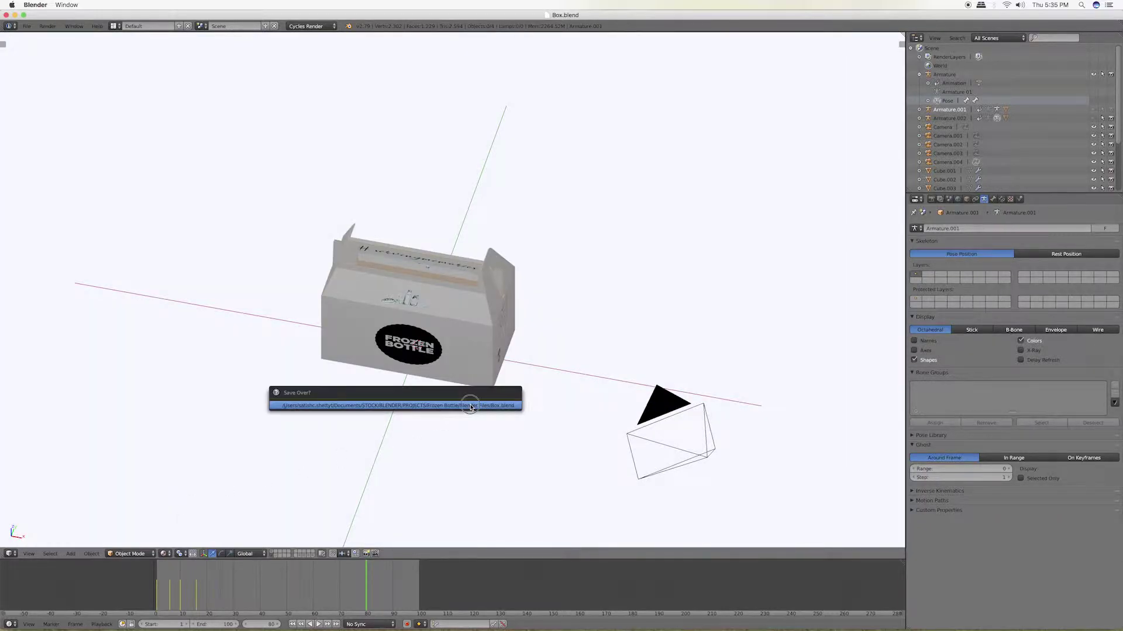
middle_click_drag(511, 431, 508, 423)
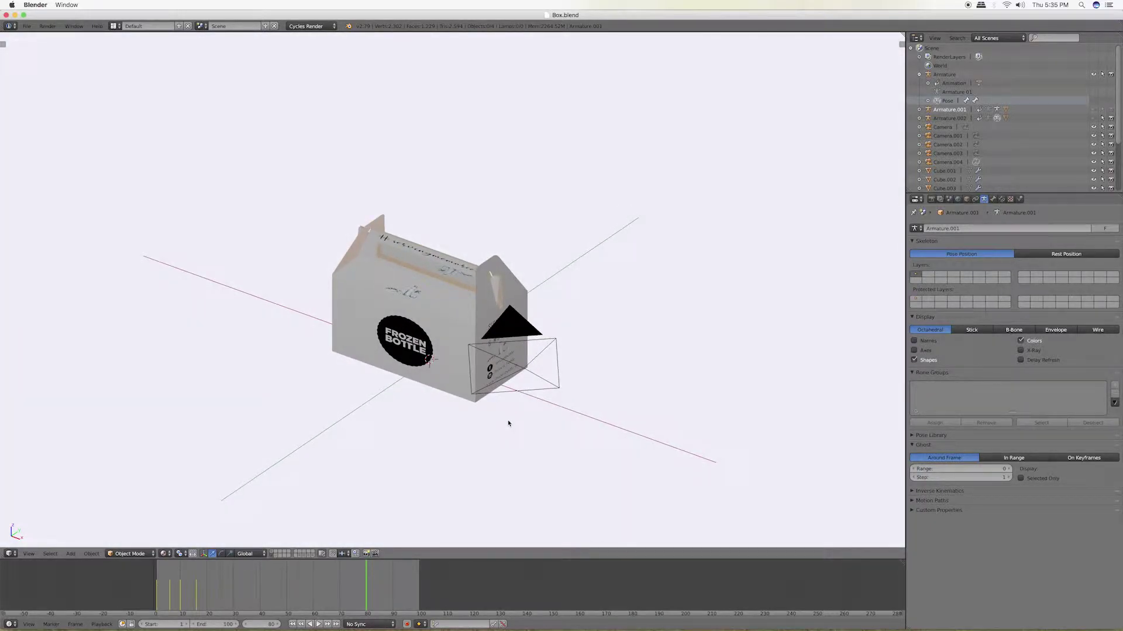
Step: Rewind the playhead to frame 2 and play the box-folding animation with Alt+A
mouse_move(176, 589)
left_mouse_down()
mouse_move(159, 596)
mouse_move(238, 592)
mouse_move(157, 595)
left_mouse_up()
key("alt+a")
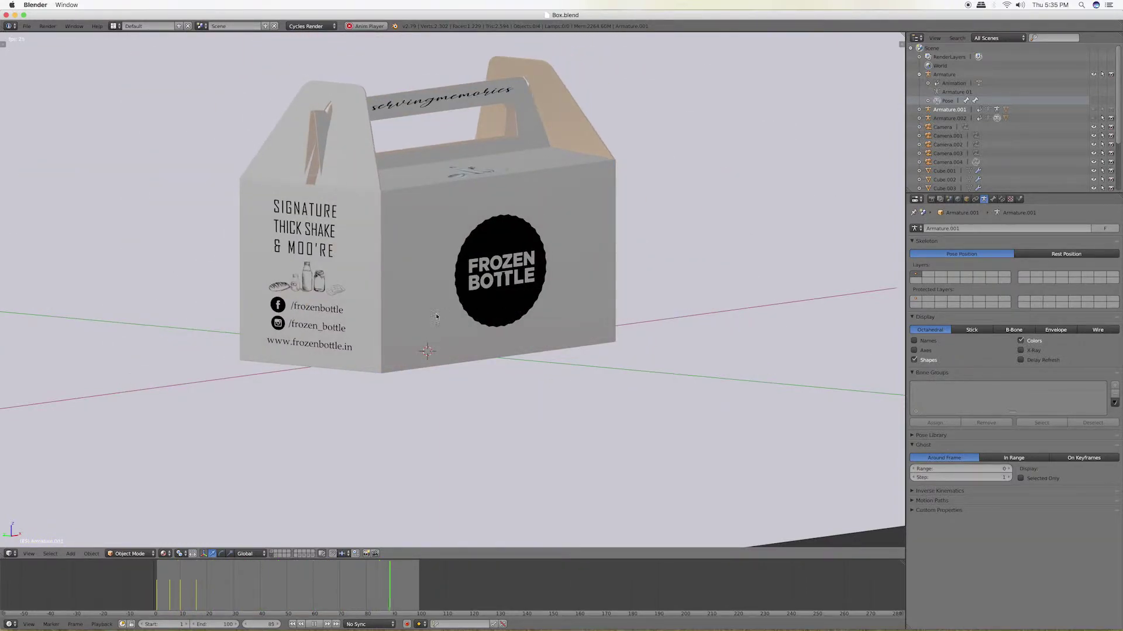
scroll(499, 343, "down", 5)
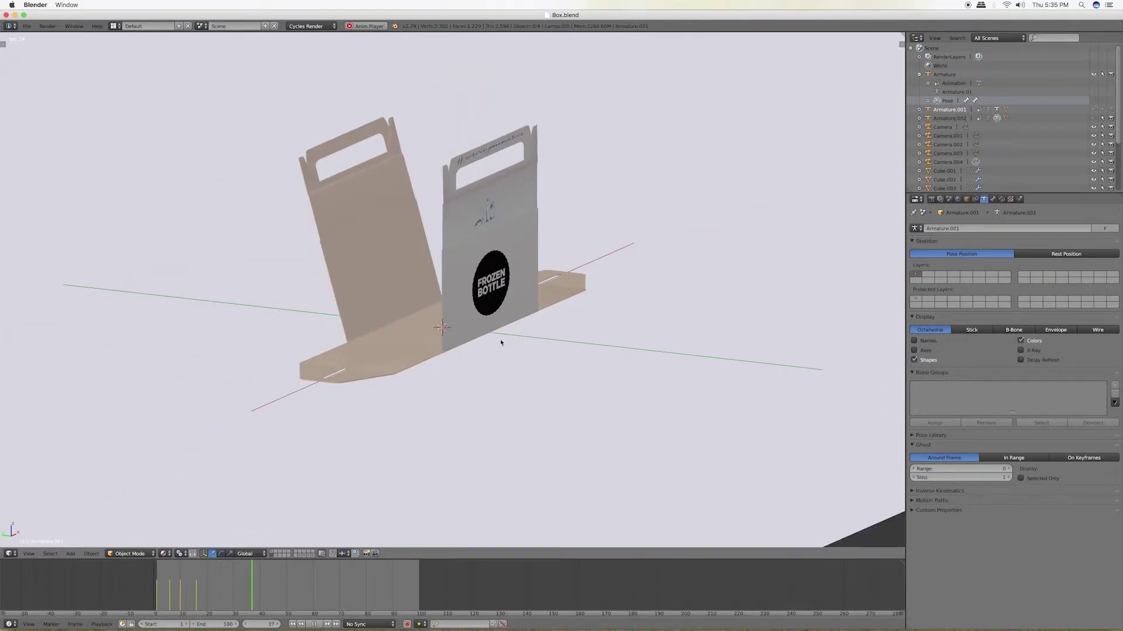
Step: Orbit to a near top-down view of the folding box, then stop playback
scroll(494, 343, "down", 5)
mouse_move(502, 352)
middle_mouse_down()
mouse_move(539, 356)
mouse_move(476, 371)
mouse_move(351, 358)
mouse_move(497, 391)
mouse_move(420, 388)
middle_mouse_up()
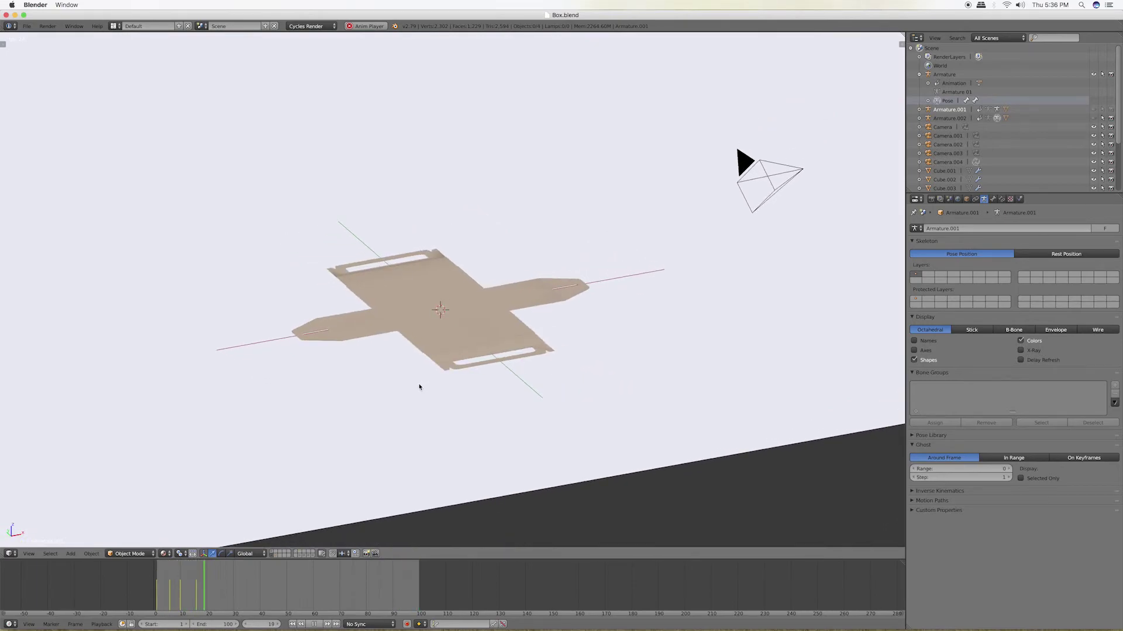
key("space")
key("Escape")
key("alt+a")
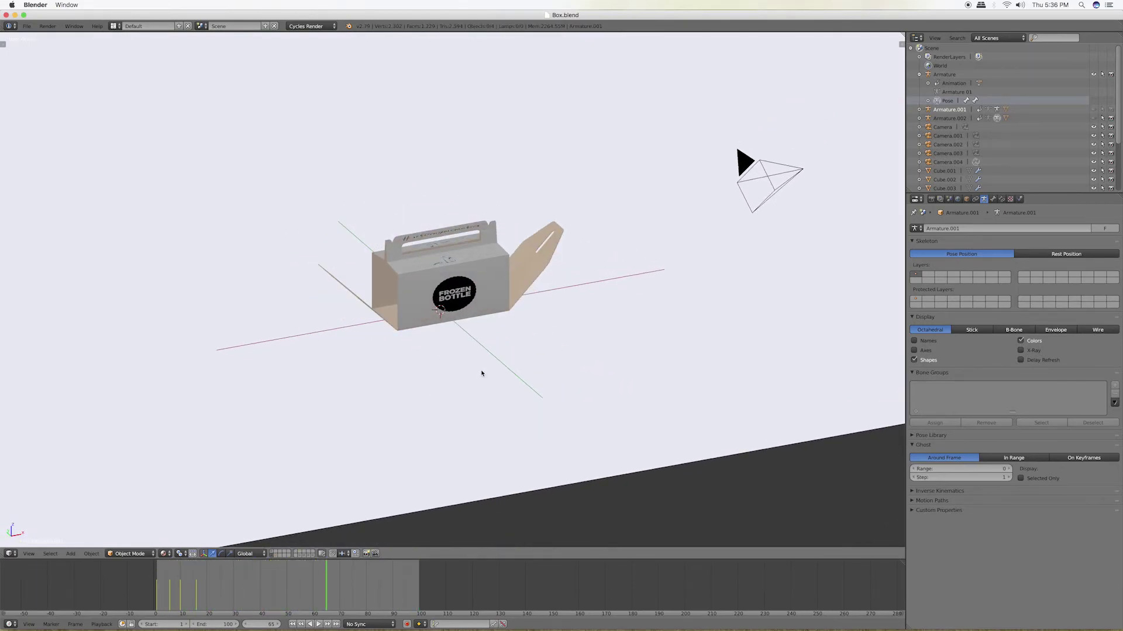